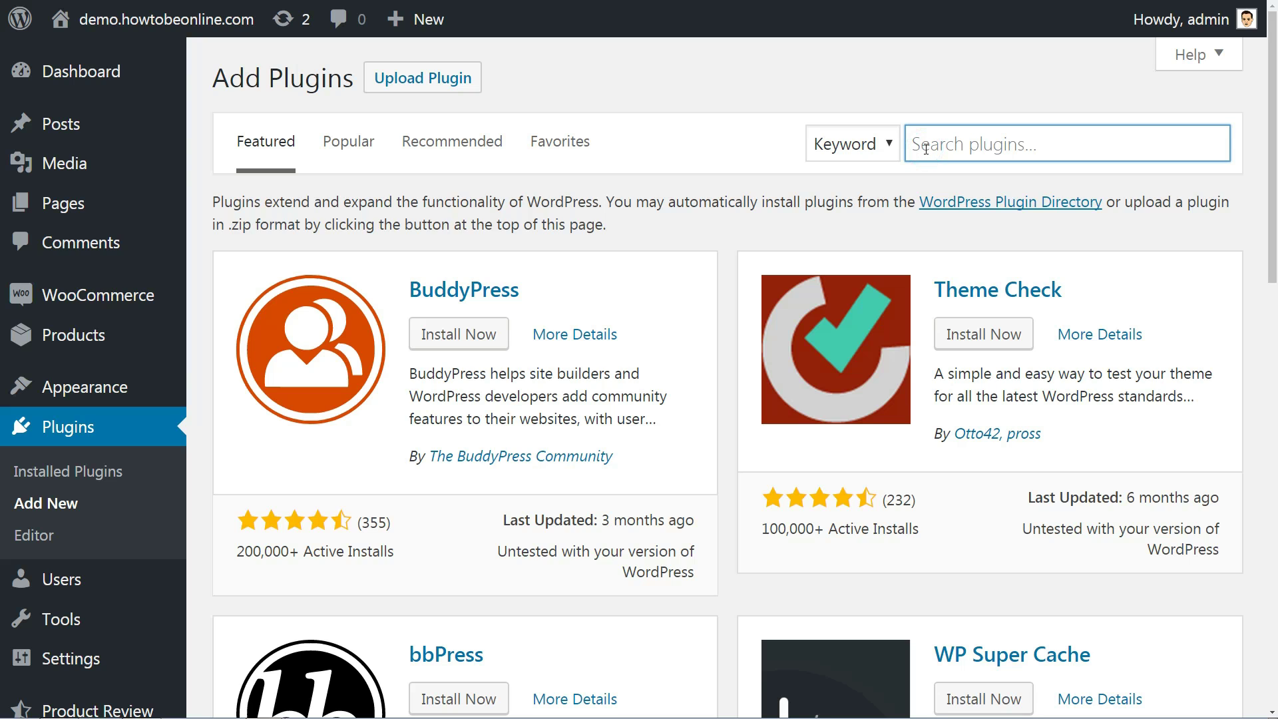
# - Search the plugin directory for 'Quiz Cat' and install the Quiz Cat quiz builder plugin
pyautogui.write('Quiz Cat')
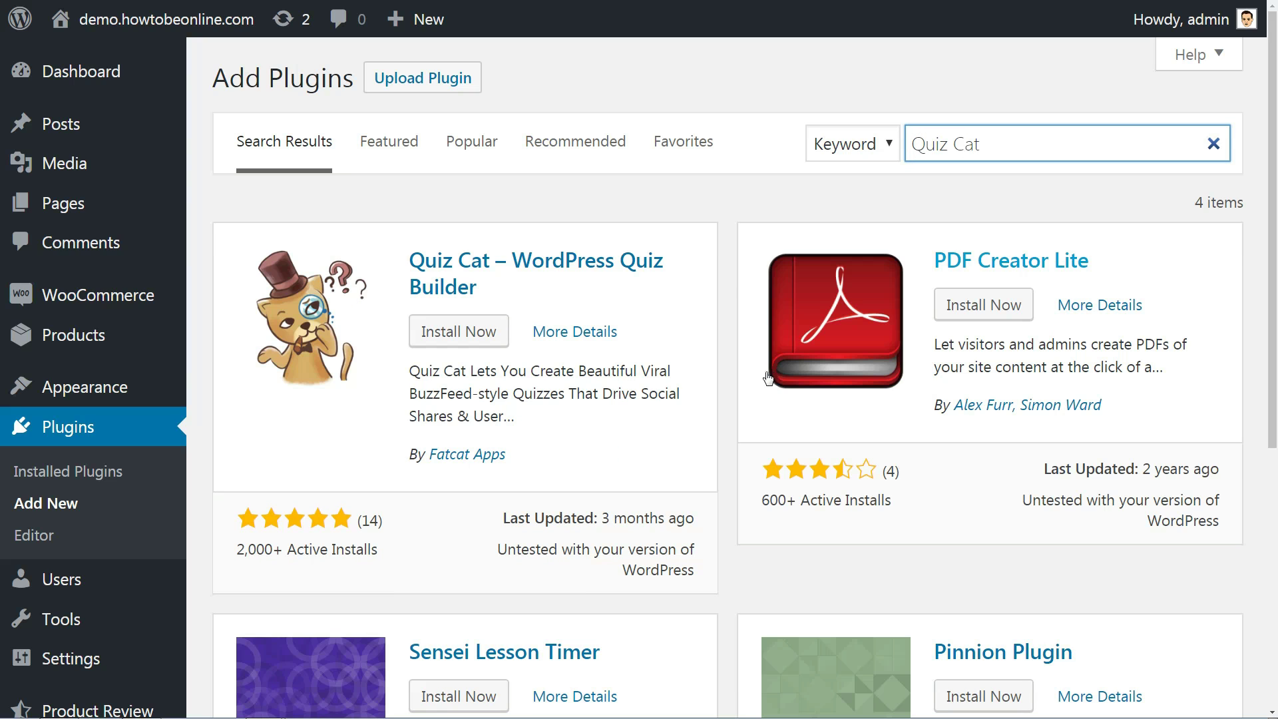
pyautogui.click(456, 333)
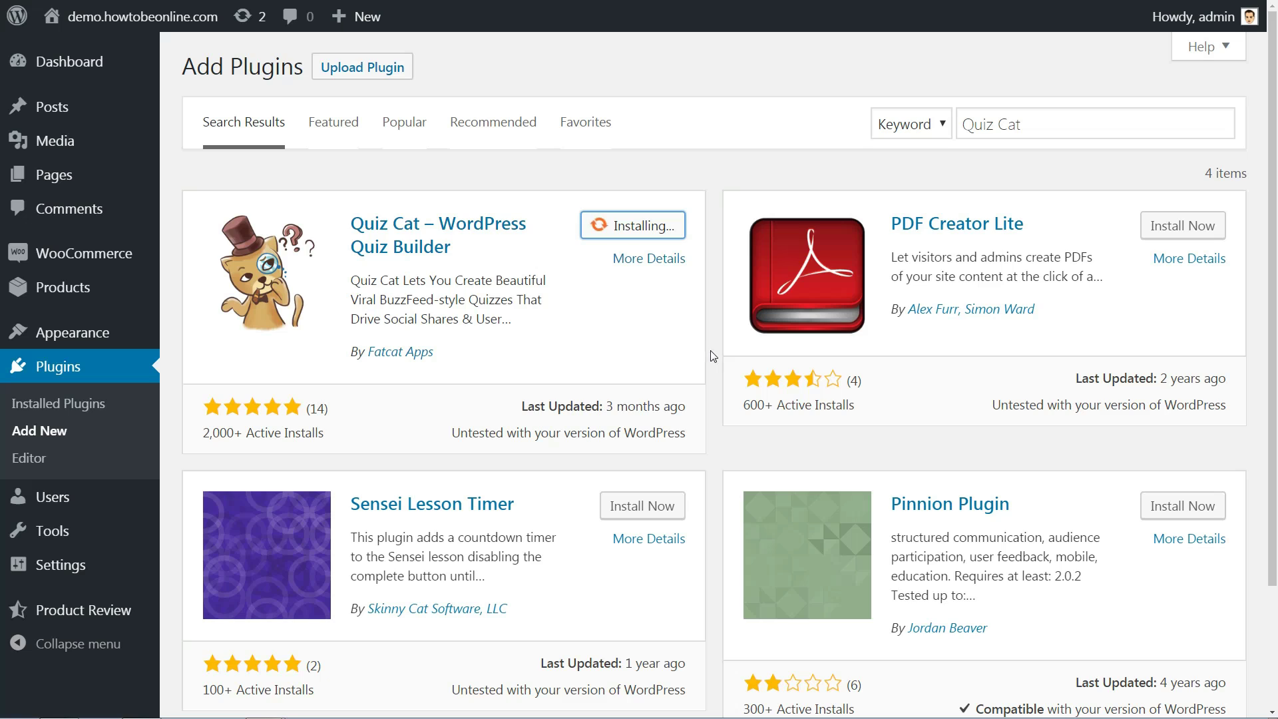
pyautogui.hotkey('ctrl', '-')
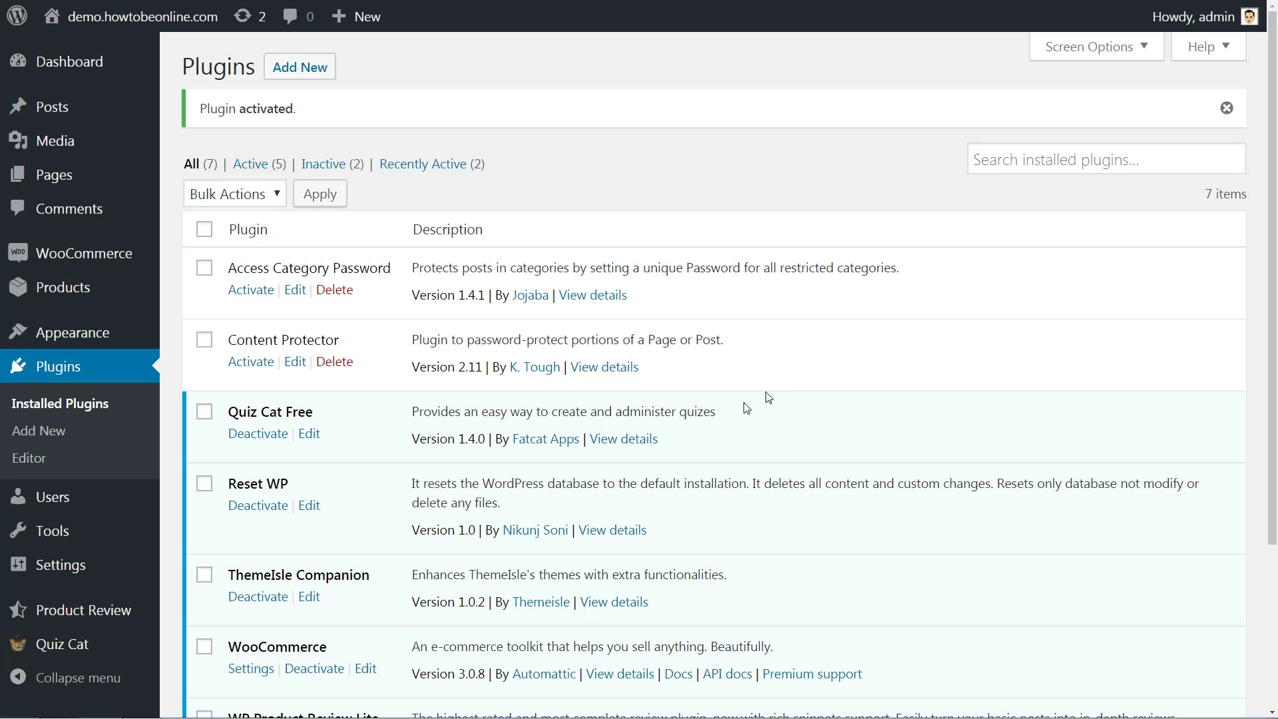
# - Connect Quiz Cat to the site from its welcome screen
pyautogui.moveTo(70, 651)
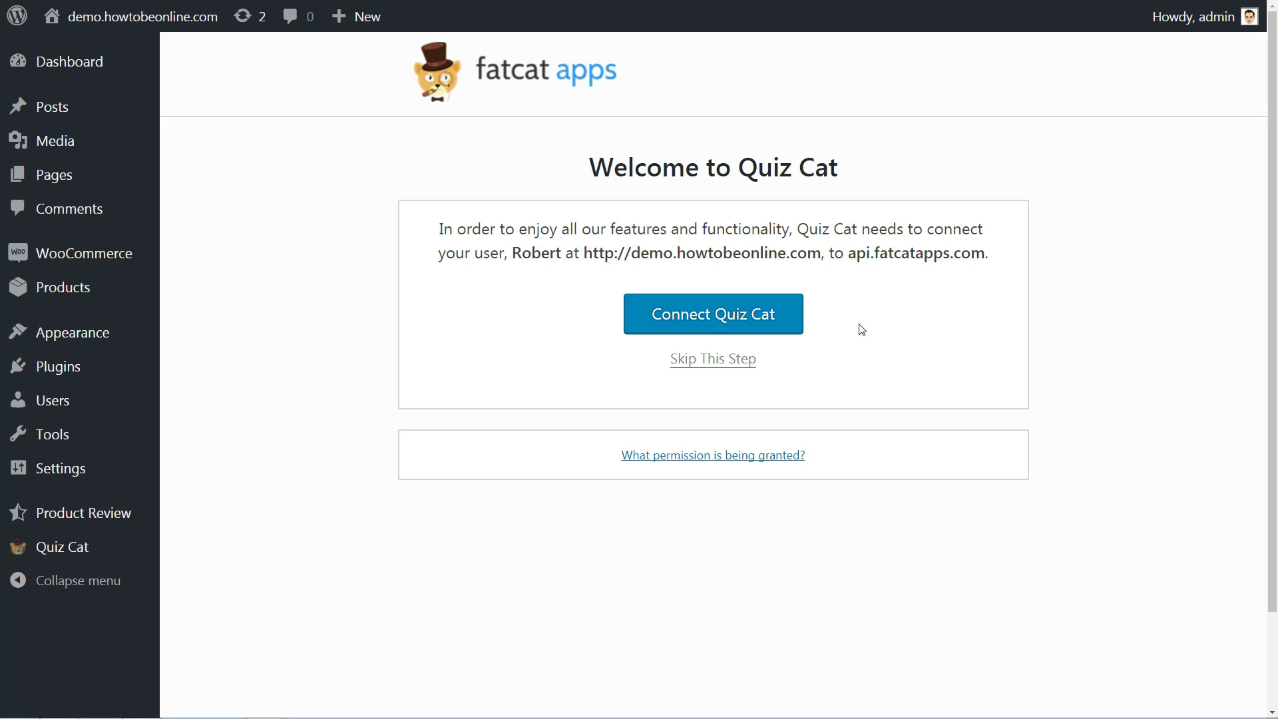
pyautogui.click(734, 317)
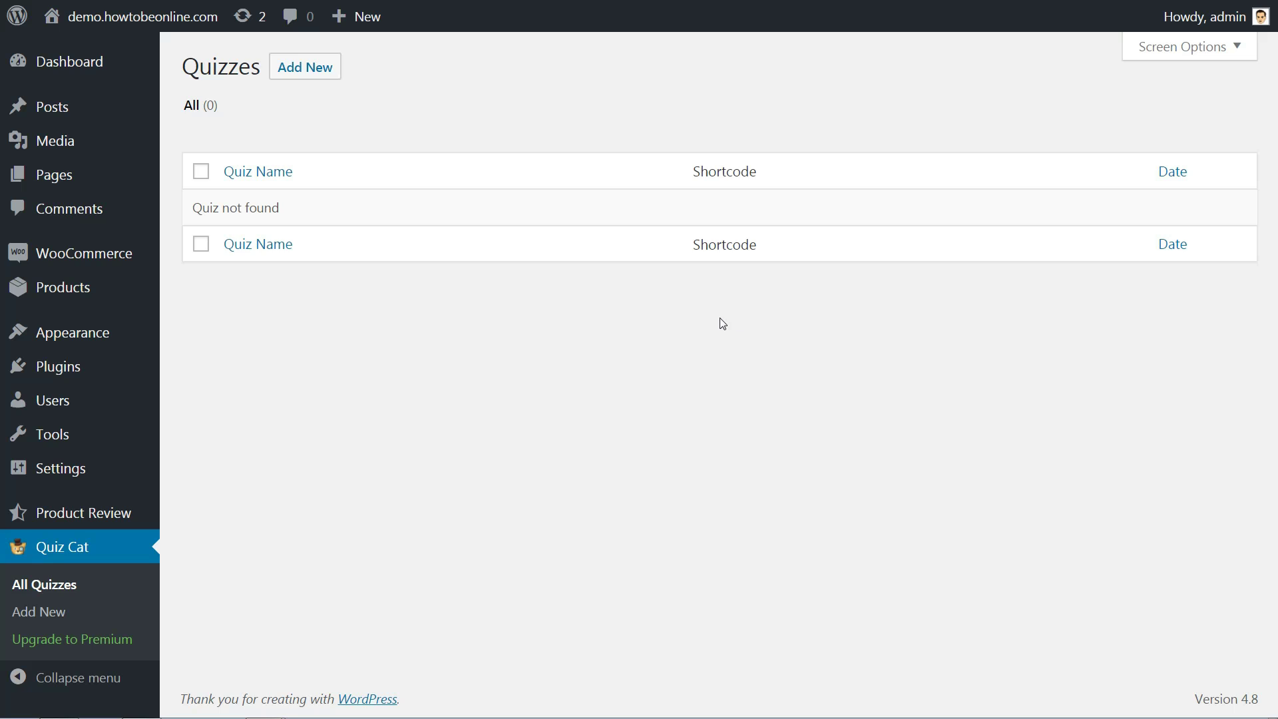
# - Create a new quiz titled 'WordPress themes 2017' with the description 'Free and amazing'
pyautogui.click(290, 76)
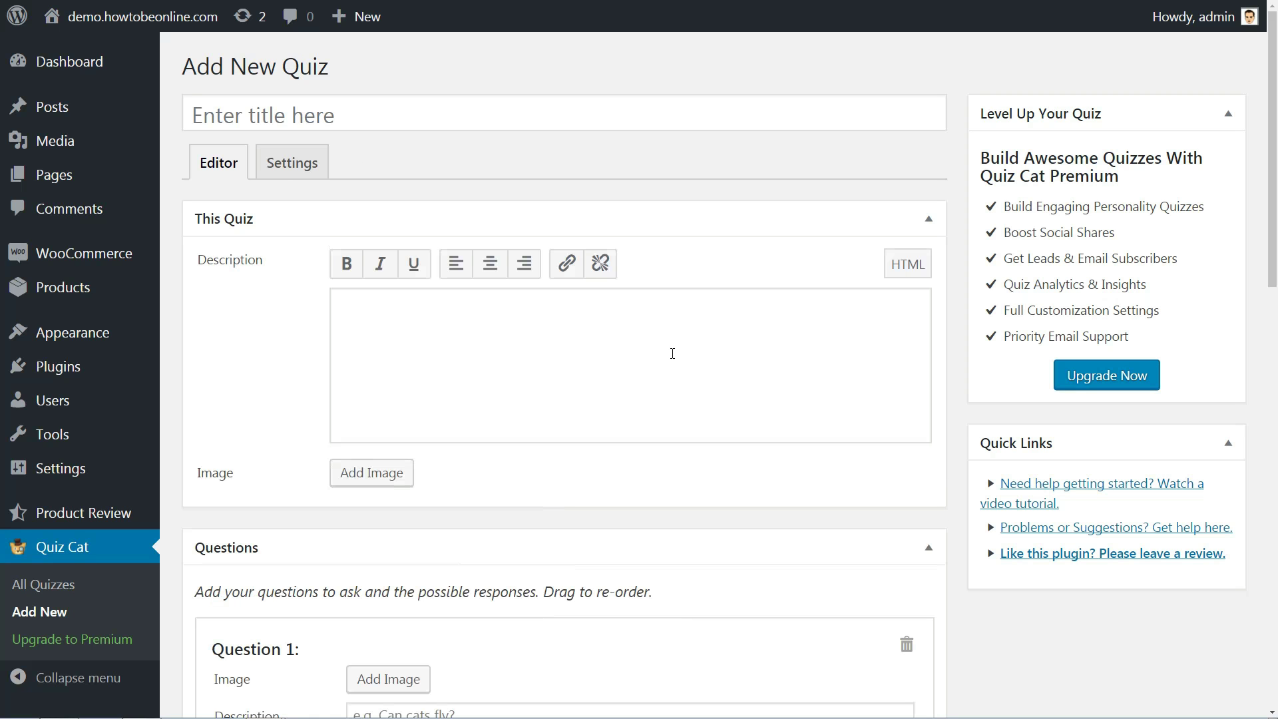
pyautogui.click(322, 114)
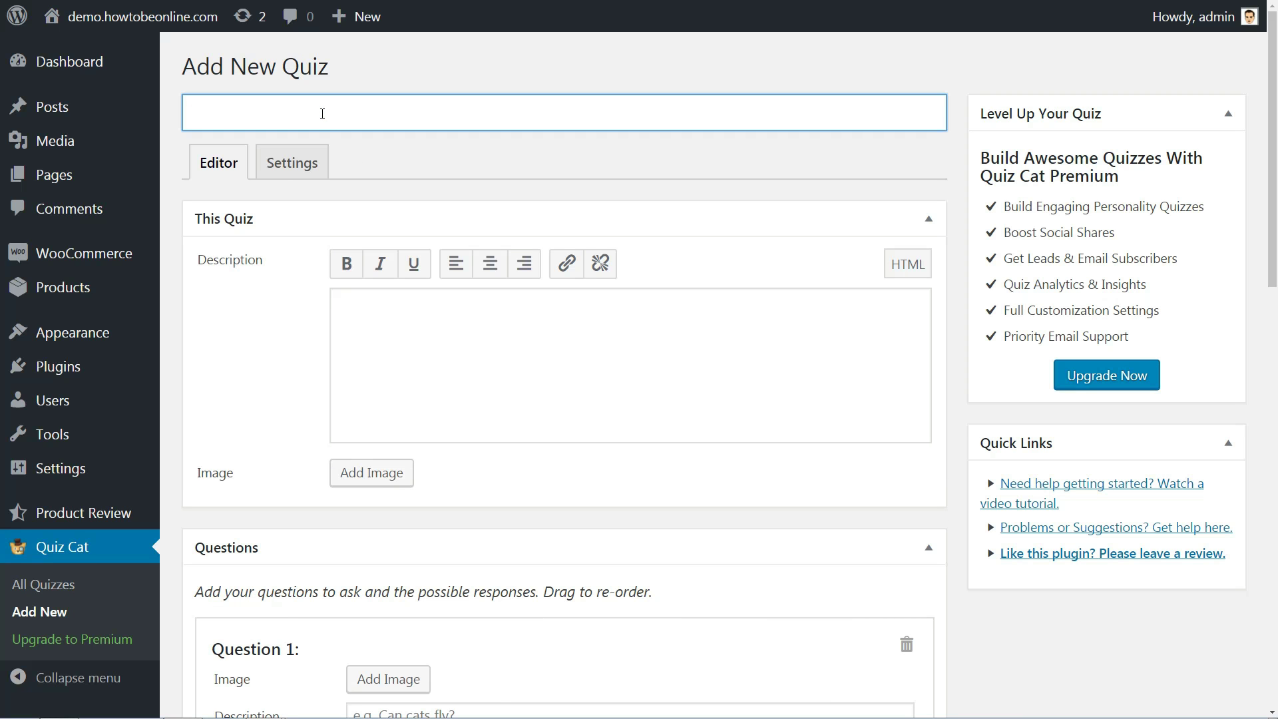
pyautogui.write('WordPress themes 2017')
pyautogui.click(367, 305)
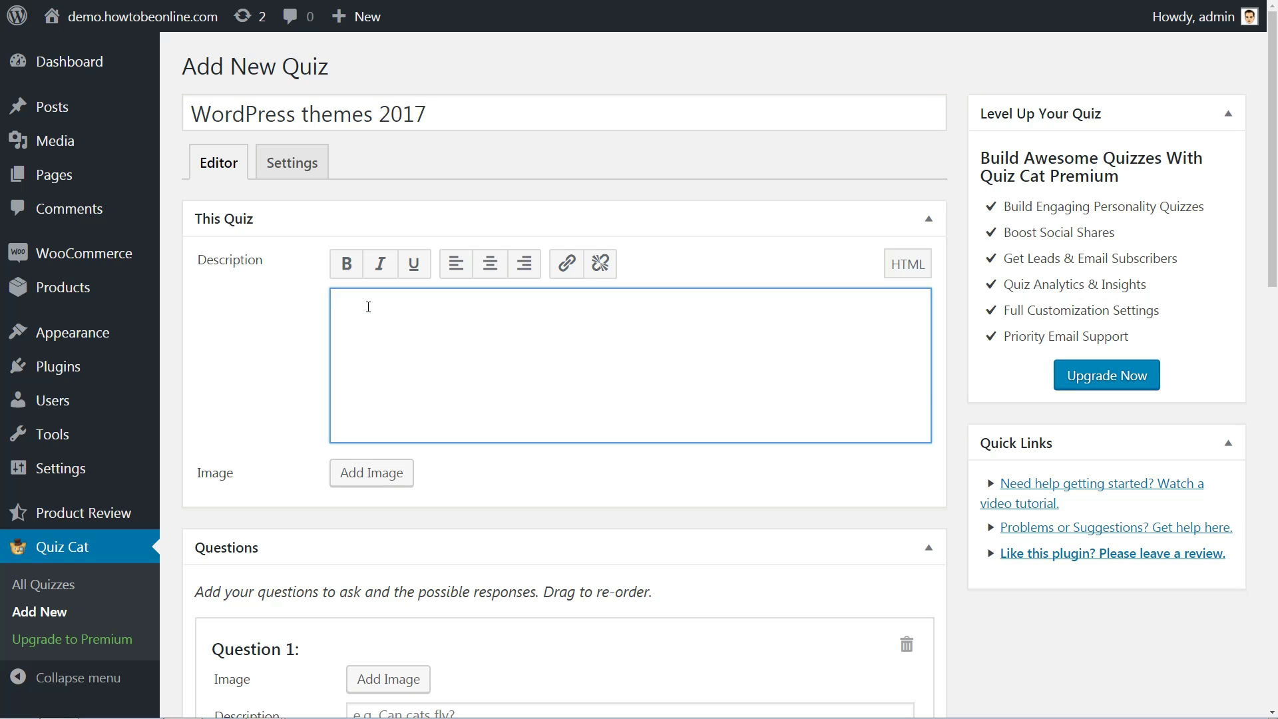
pyautogui.write('Free and amazing')
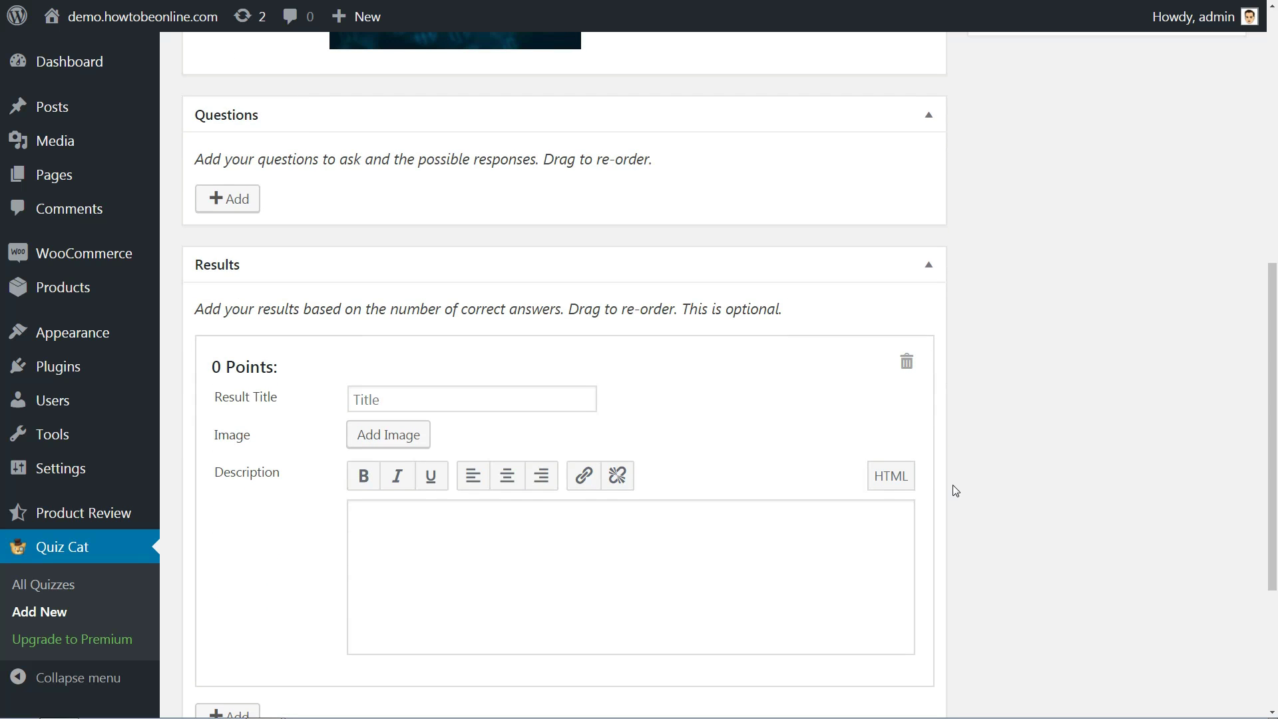
pyautogui.scroll(-1, 953, 488)
# - Add Question 1 with its pasted question text and the Slick Material Design screenshot as image
pyautogui.scroll(1, 876, 242)
pyautogui.click(230, 202)
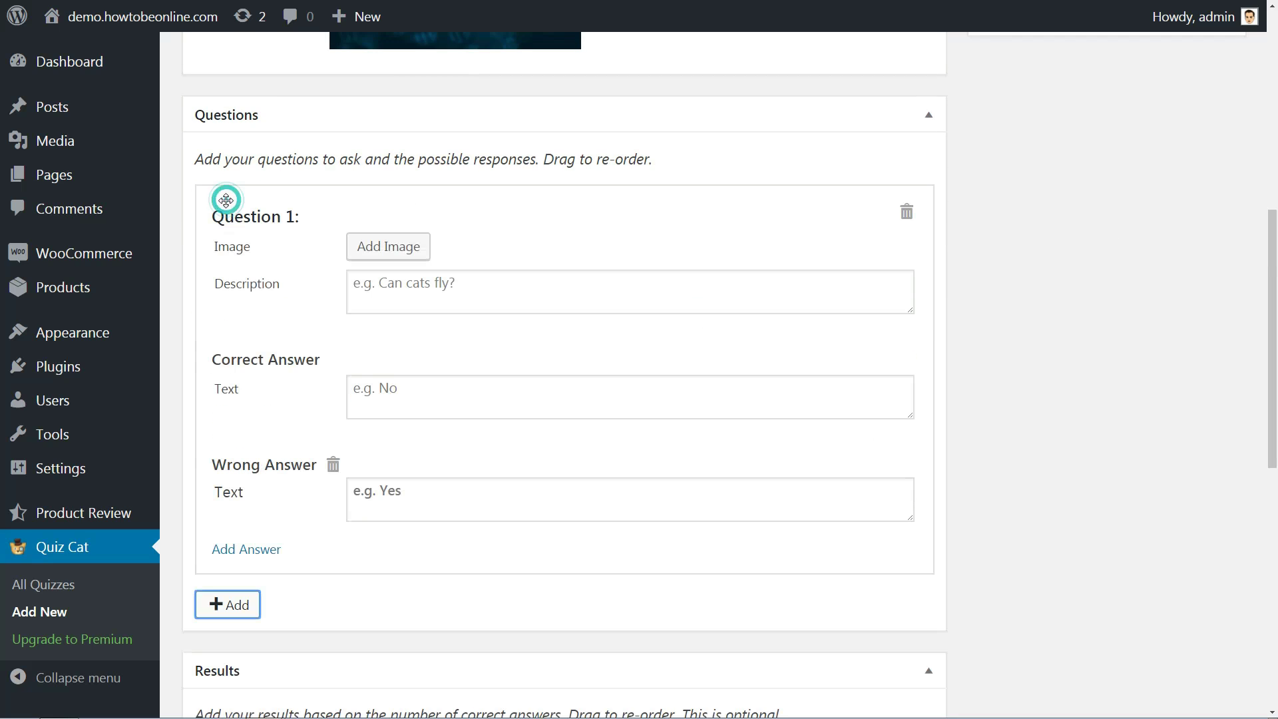
pyautogui.click(396, 287)
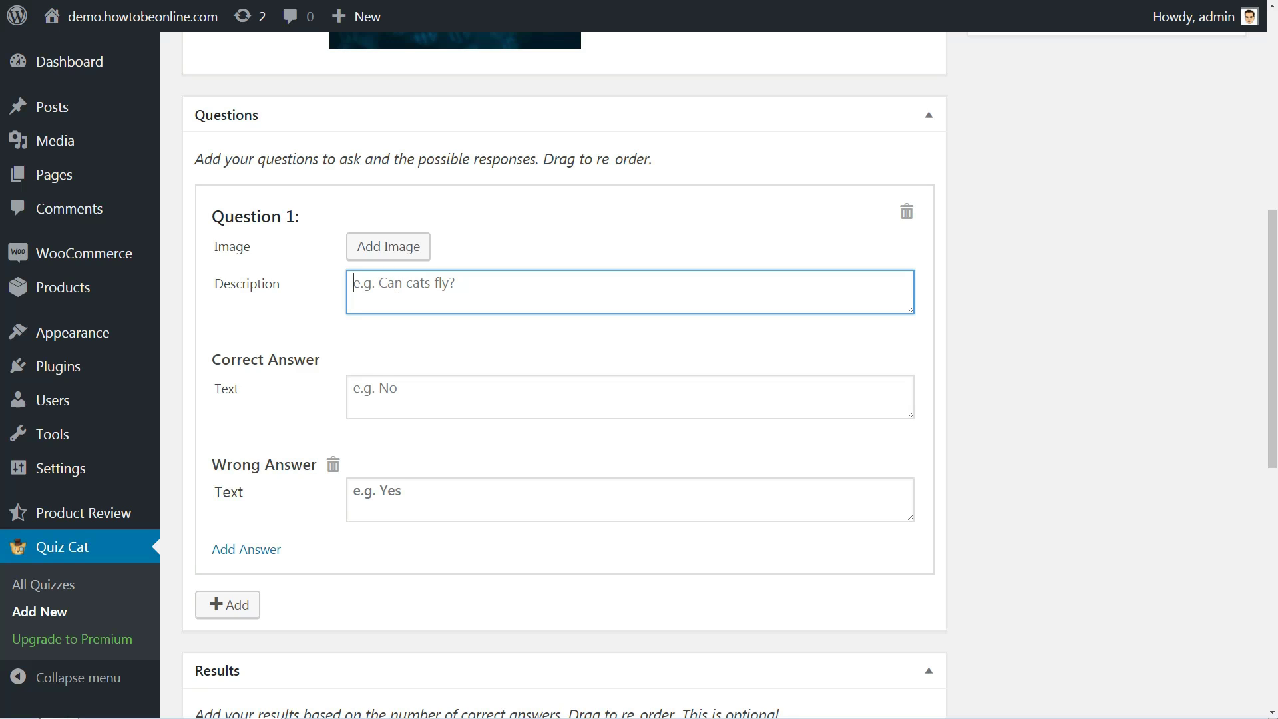
pyautogui.write('Which is our new WordPress theme?')
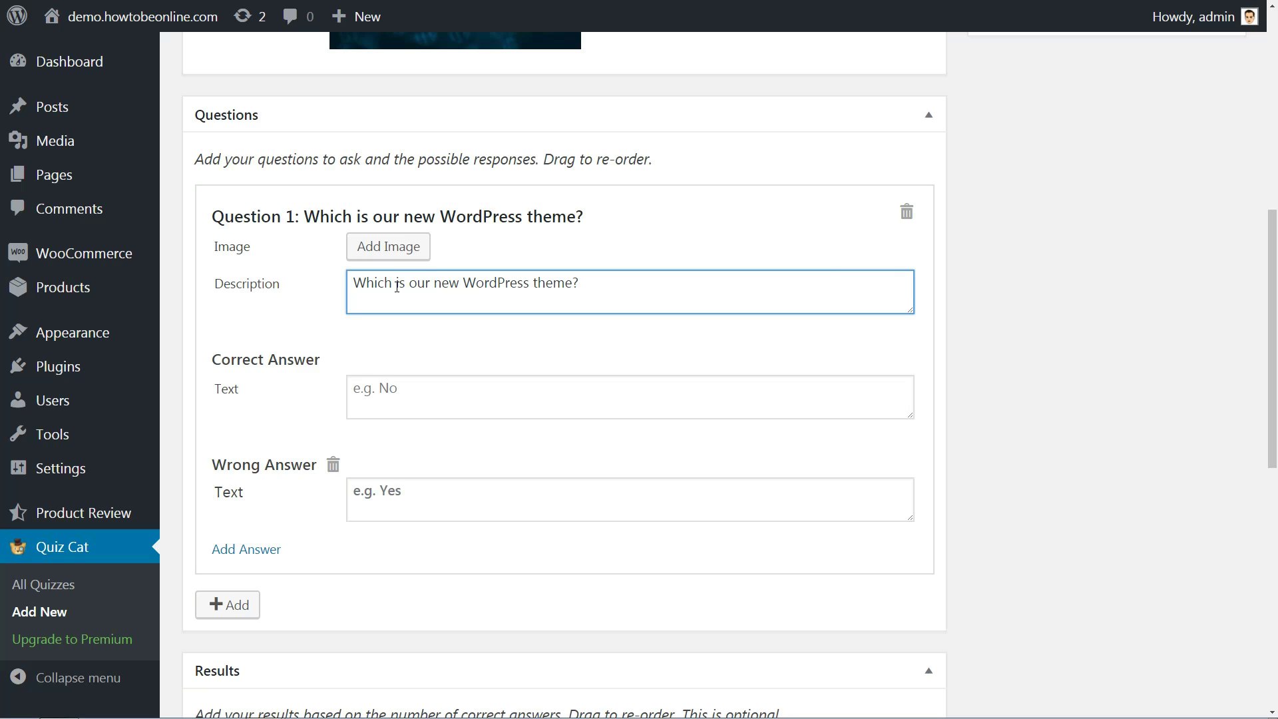
pyautogui.click(400, 251)
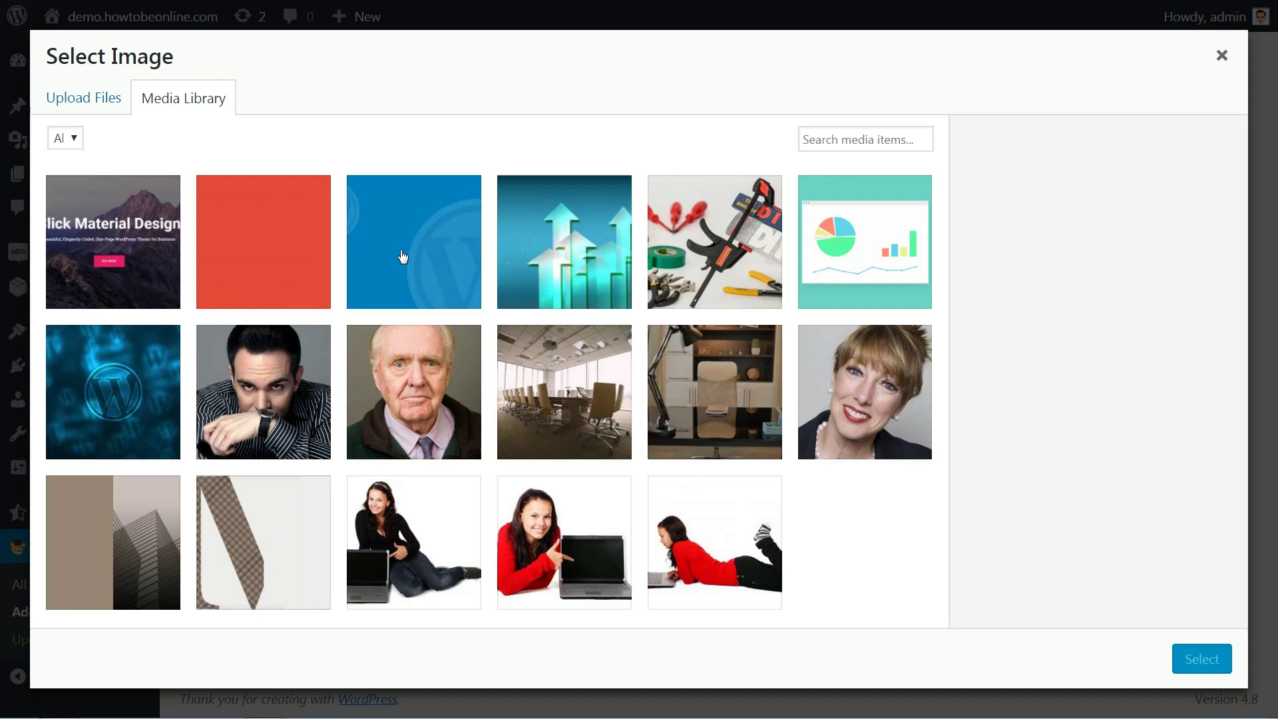
pyautogui.click(157, 234)
pyautogui.click(1200, 659)
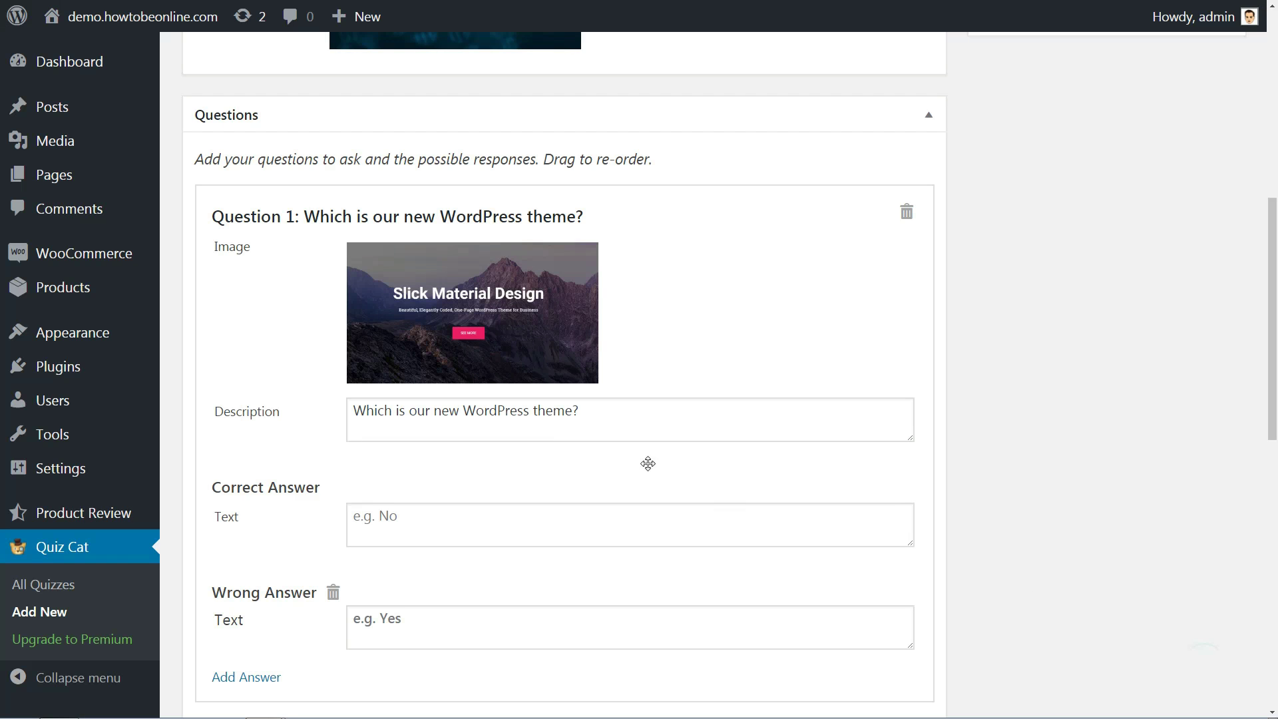
# - Give Question 1 correct answer HESTIA and wrong answers PARALLAX ONE and ISLE MAG
pyautogui.click(378, 528)
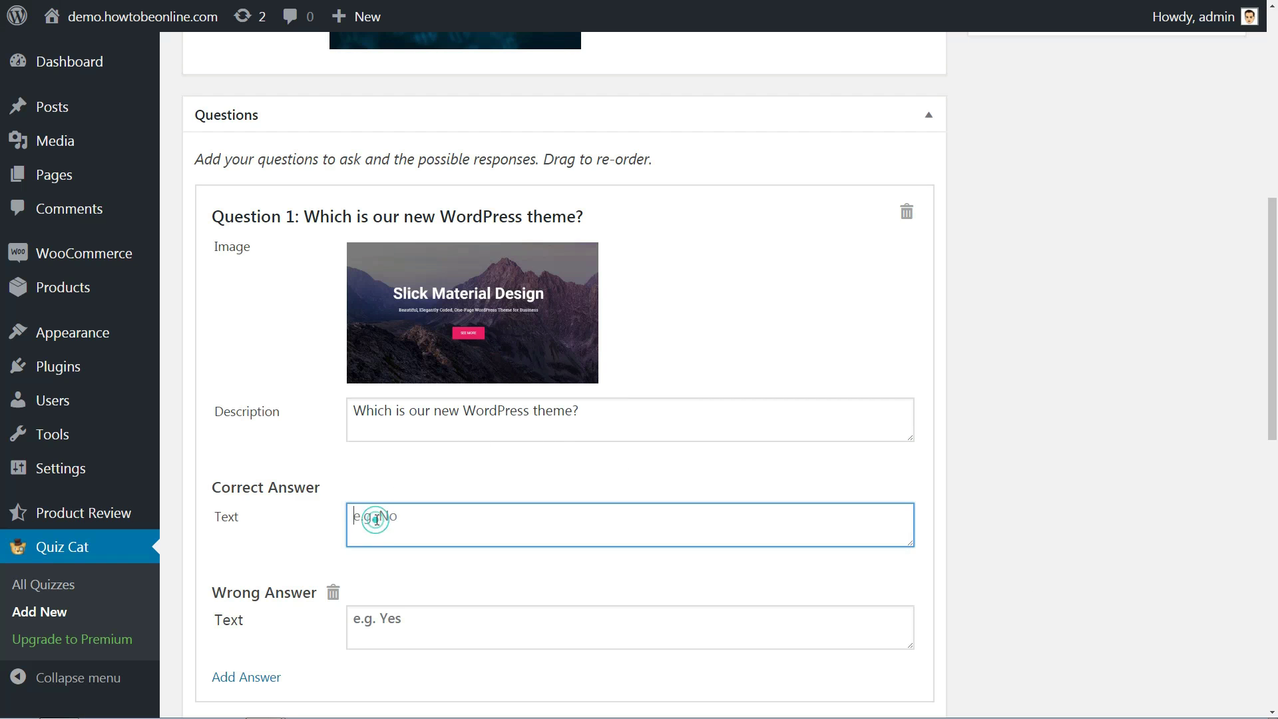
pyautogui.write('HESTIA')
pyautogui.click(361, 620)
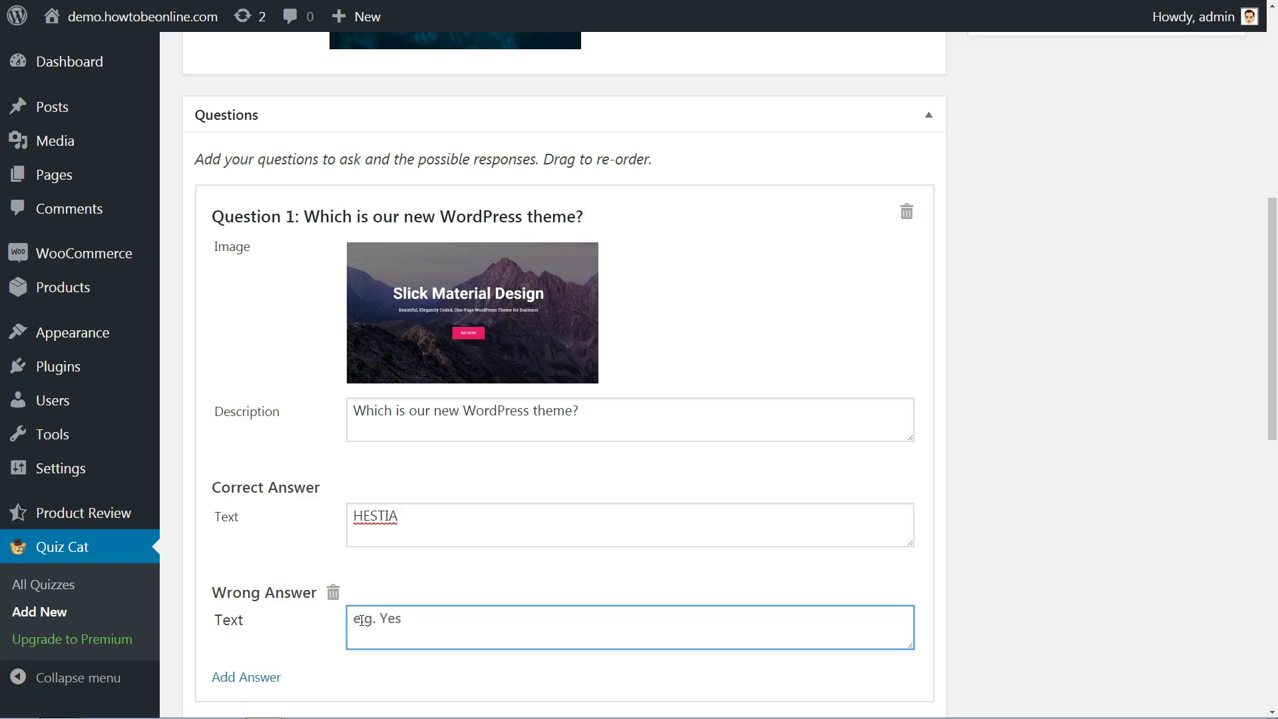
pyautogui.write('PARALLAX ONE')
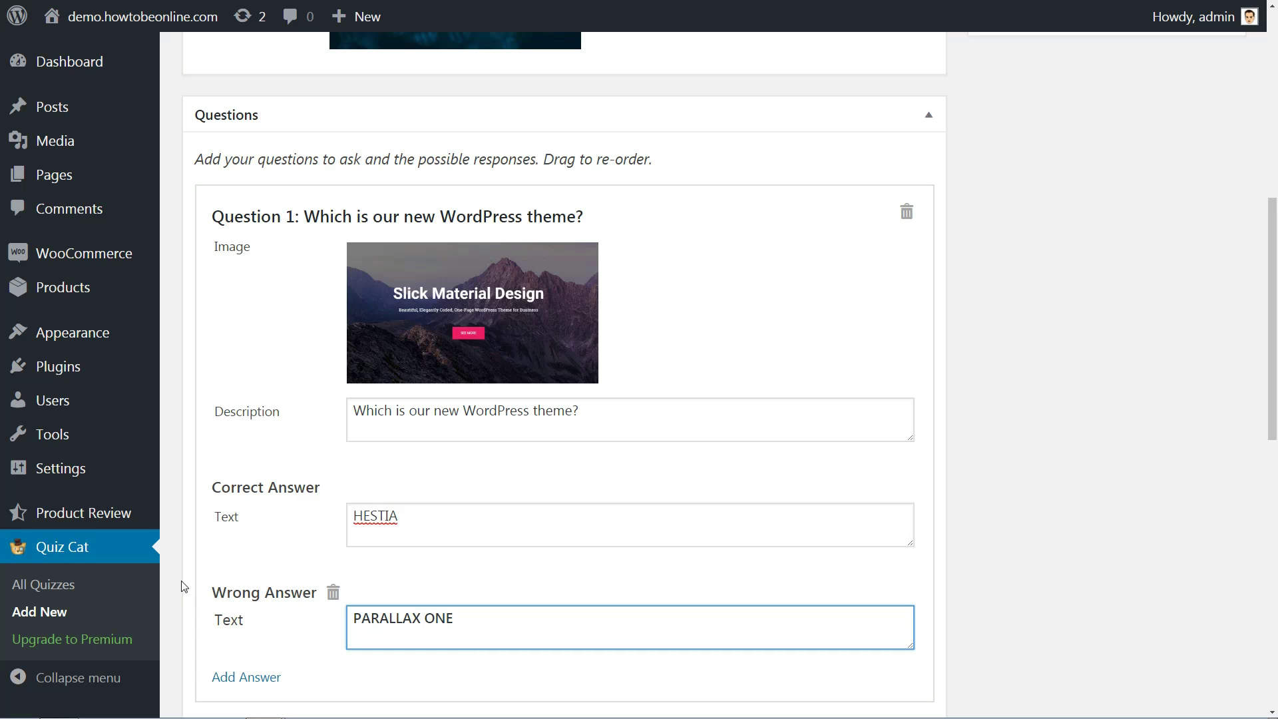
pyautogui.scroll(-5, 261, 689)
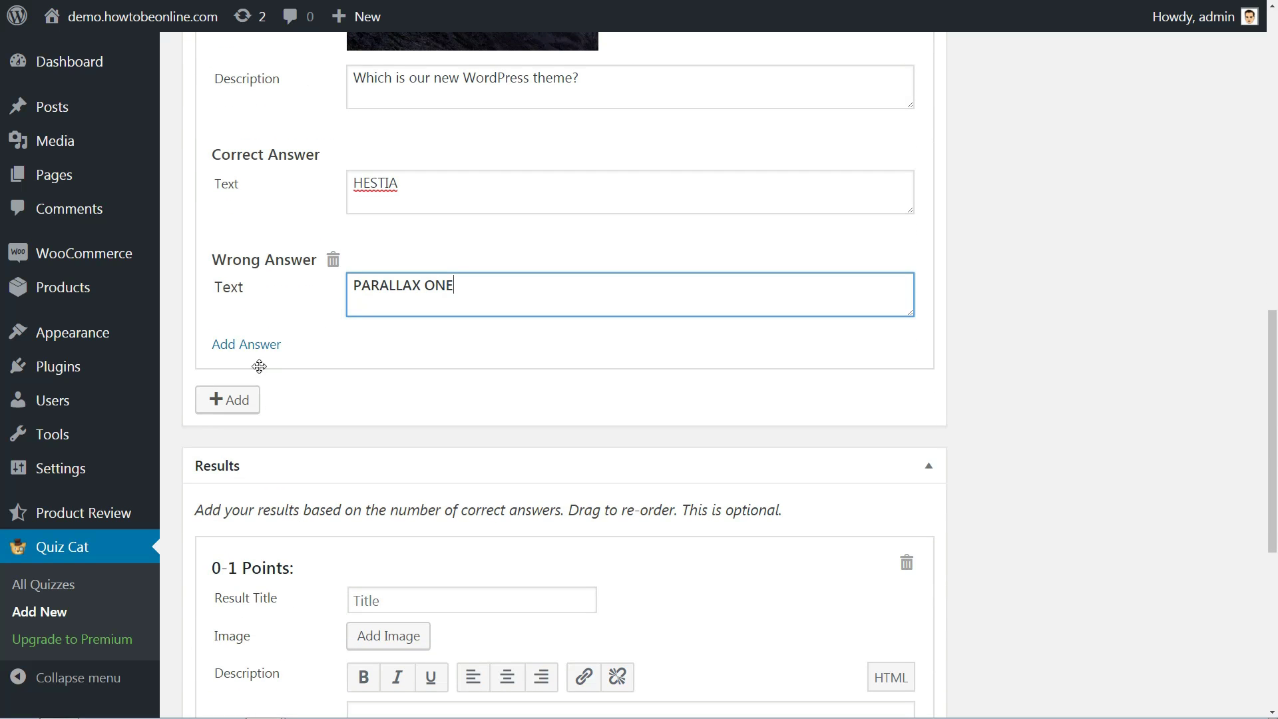
pyautogui.click(255, 345)
pyautogui.click(394, 399)
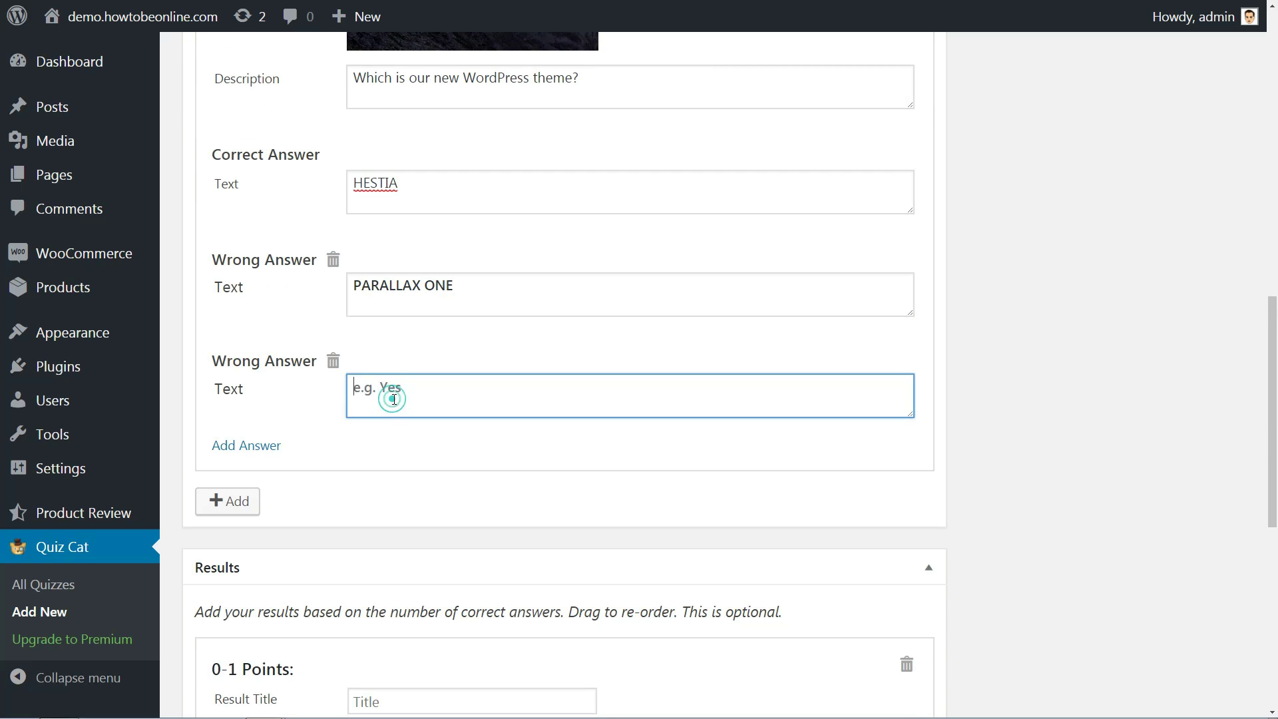
pyautogui.write('ISLE MAG')
pyautogui.click(260, 446)
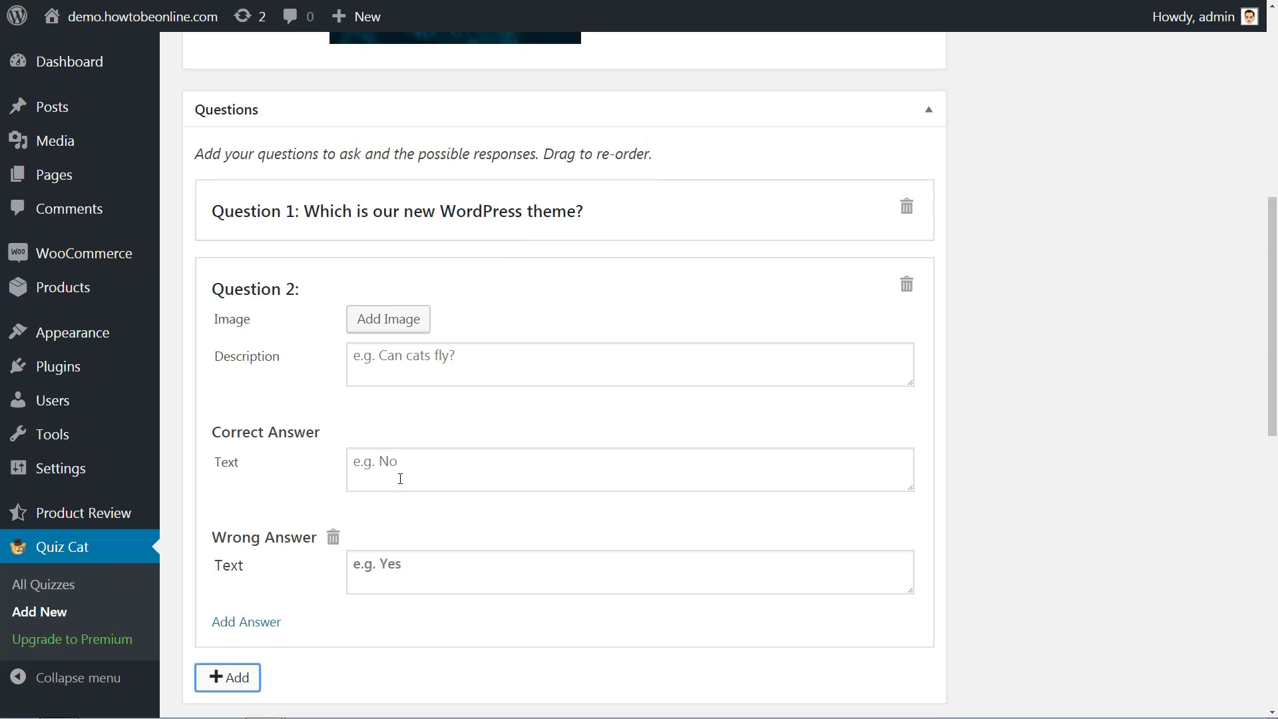
# - Add Question 2 'TEST 2' with correct answer YES and wrong answer NO
pyautogui.click(406, 240)
pyautogui.write('TEST 2')
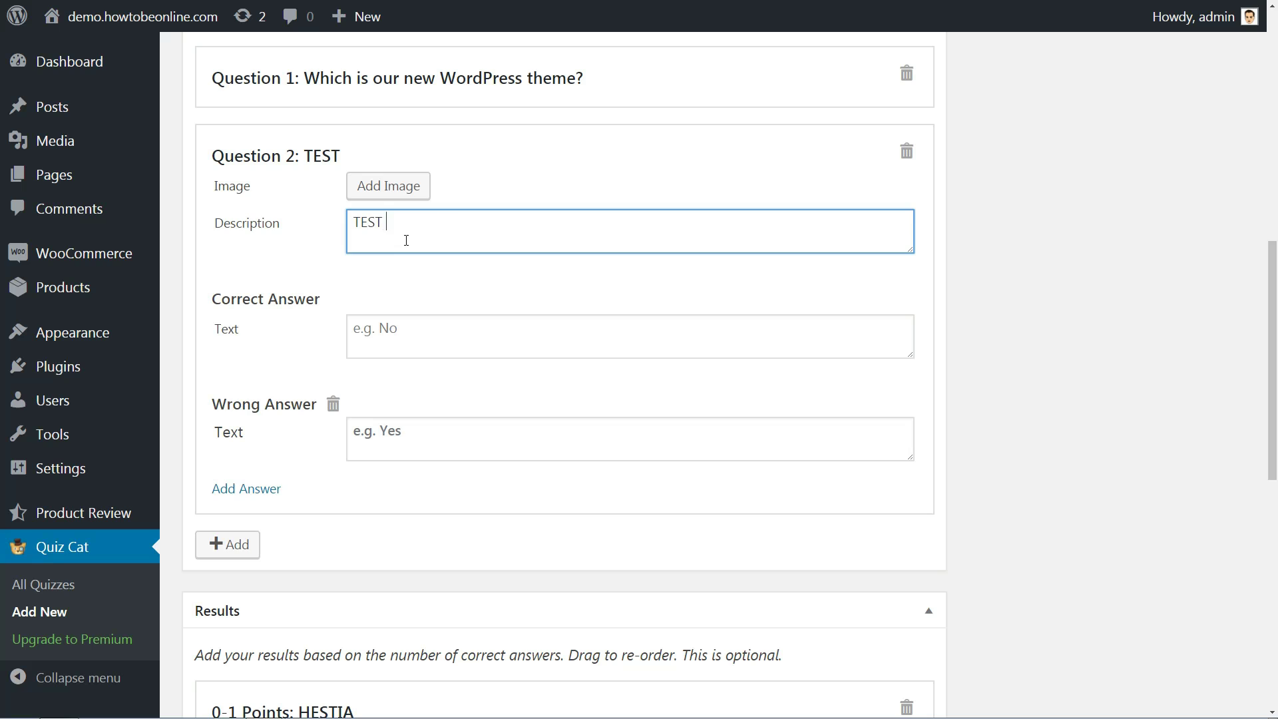
pyautogui.click(367, 329)
pyautogui.write('YES')
pyautogui.click(386, 431)
pyautogui.write('NO')
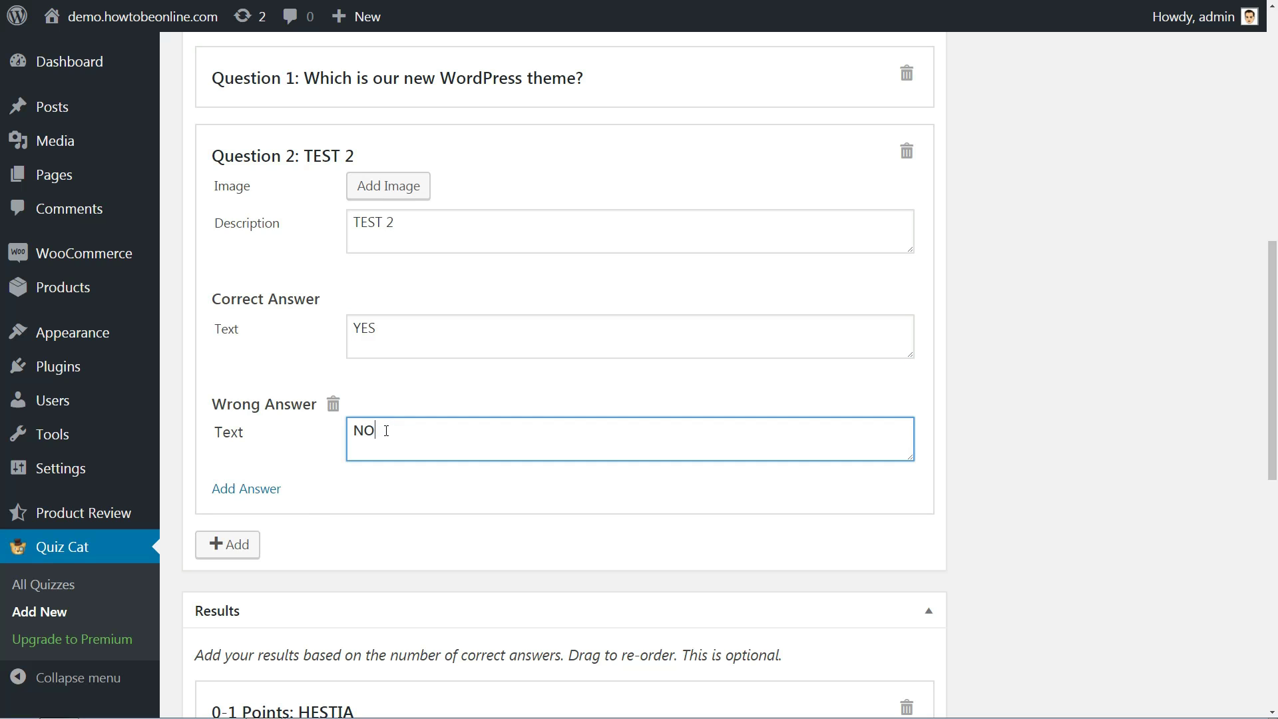
# - Add Question 3 'TEST 3' with answers YES and NO, plus a Question 4 also titled 'TEST 3'
pyautogui.click(227, 544)
pyautogui.click(387, 307)
pyautogui.write('TEST 3')
pyautogui.click(366, 408)
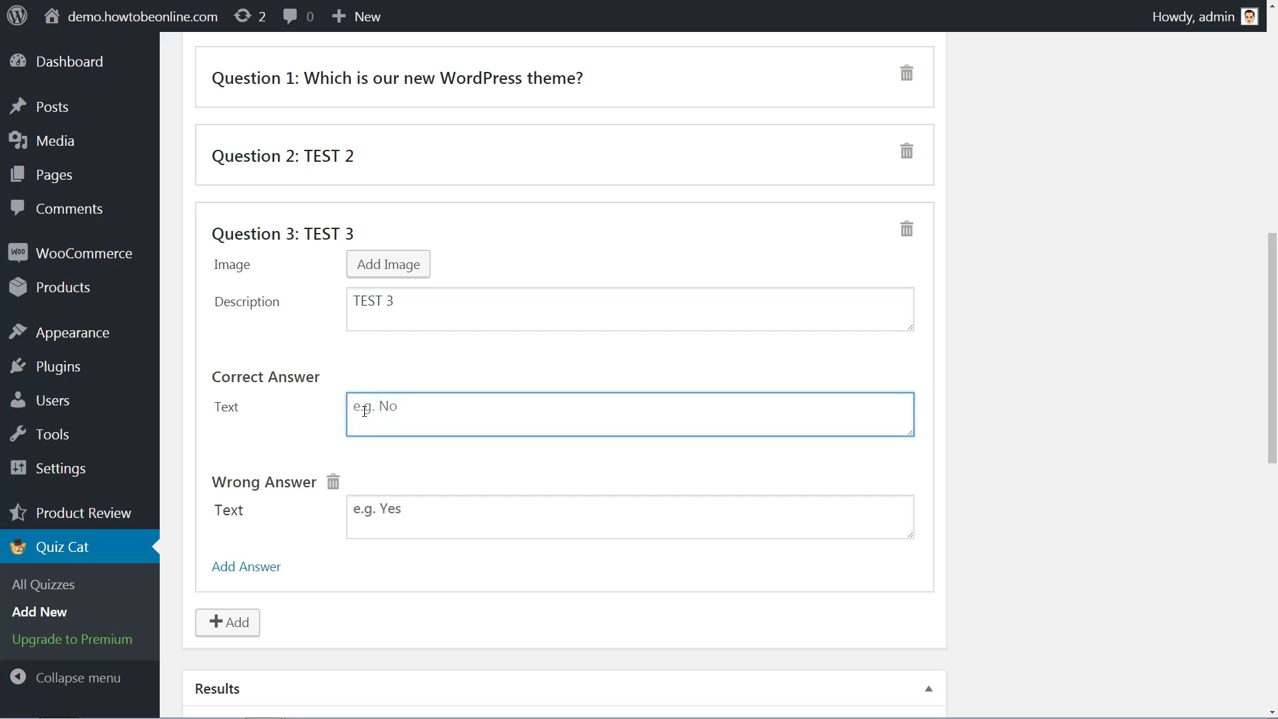
pyautogui.write('YES')
pyautogui.click(366, 513)
pyautogui.write('NO')
pyautogui.click(227, 622)
pyautogui.click(383, 391)
pyautogui.write('TEST 3')
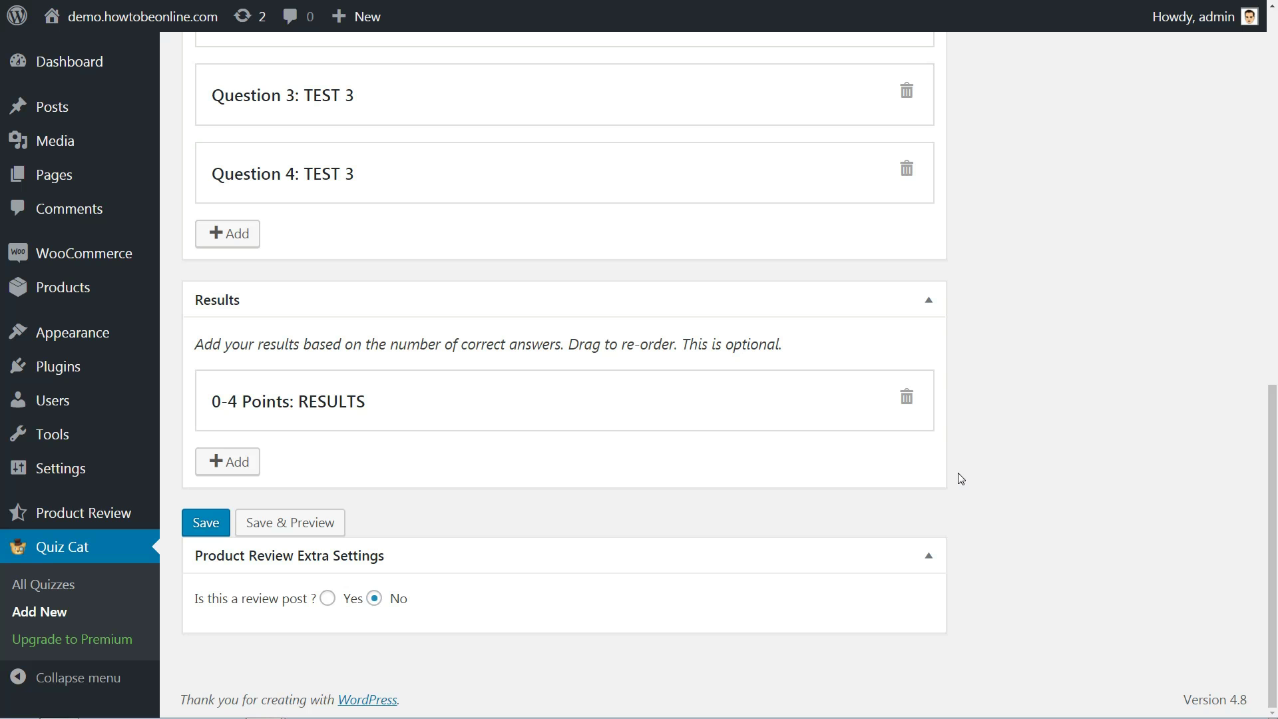
# - Open the 0-4 Points RESULTS result and set its image to the blue WordPress background
pyautogui.click(326, 398)
pyautogui.scroll(-2, 324, 399)
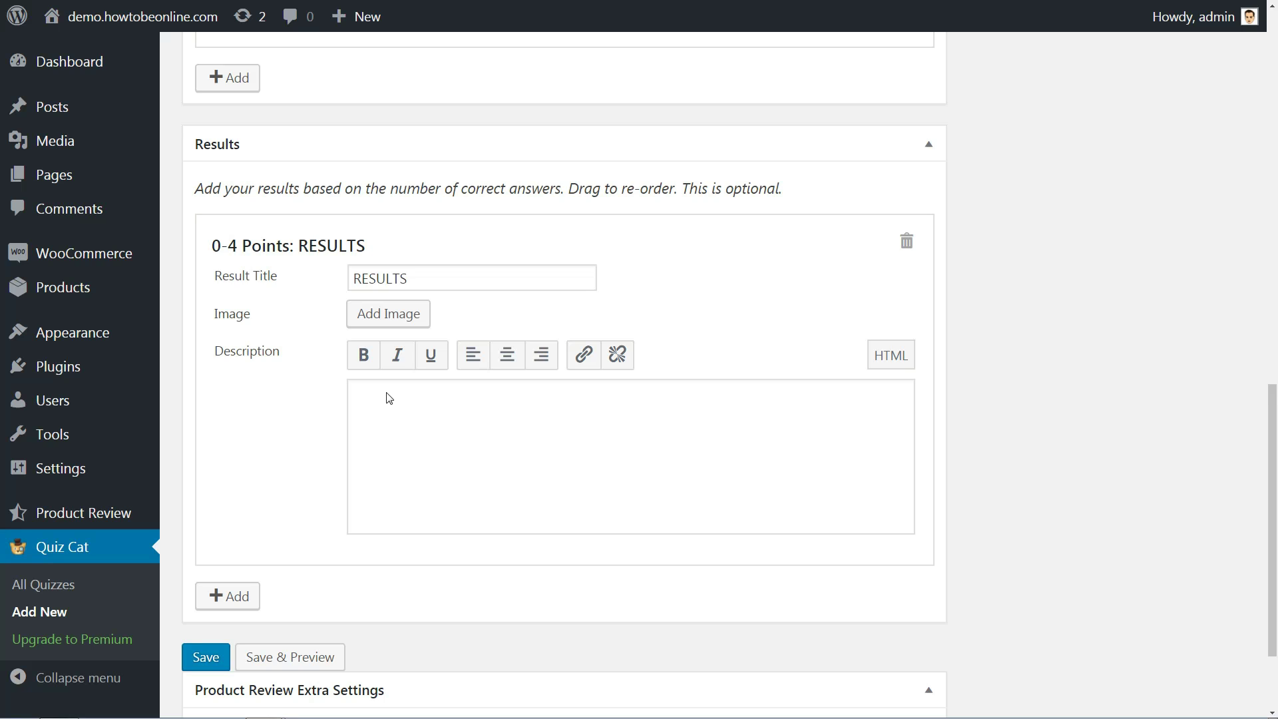
pyautogui.doubleClick(404, 278)
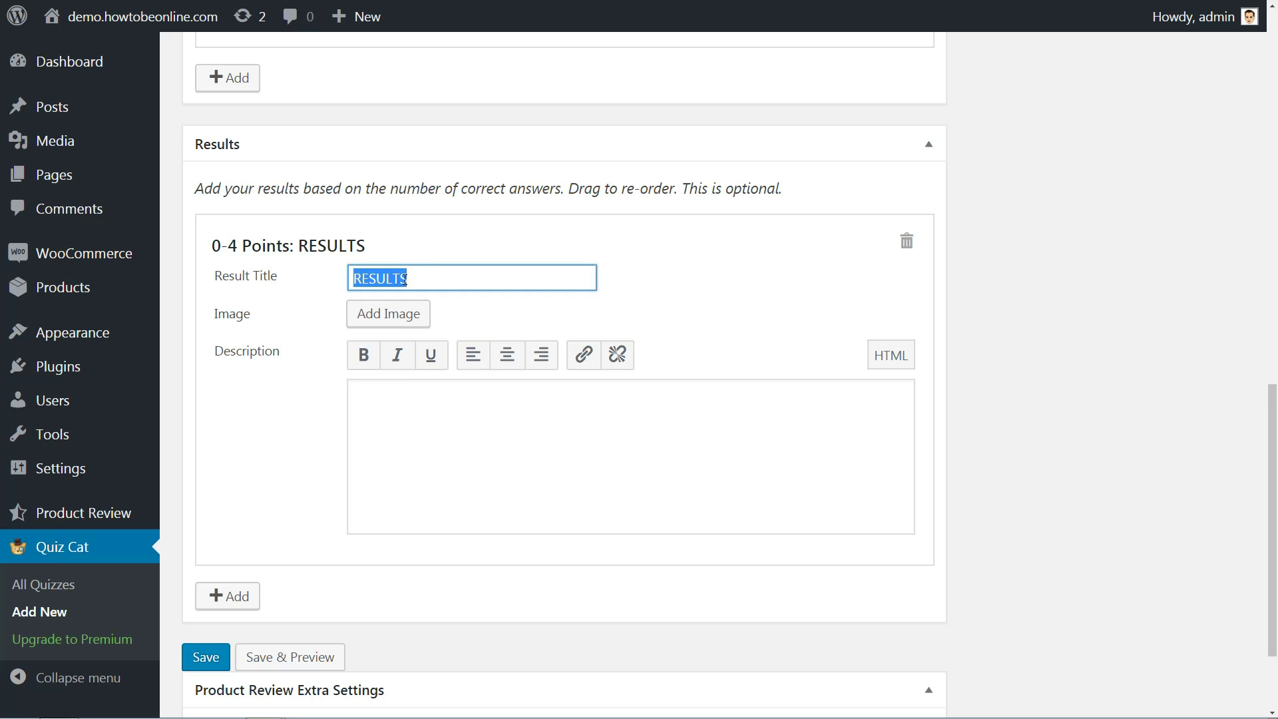
pyautogui.click(432, 277)
pyautogui.click(396, 313)
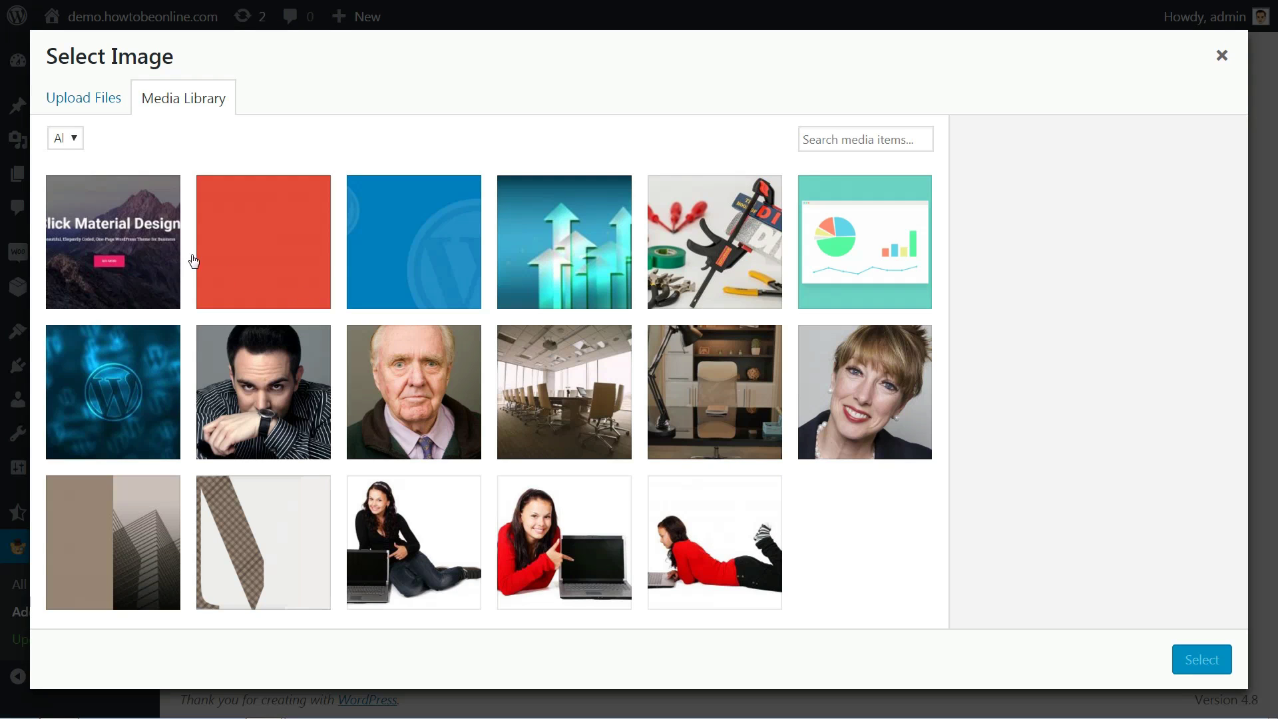
pyautogui.click(432, 250)
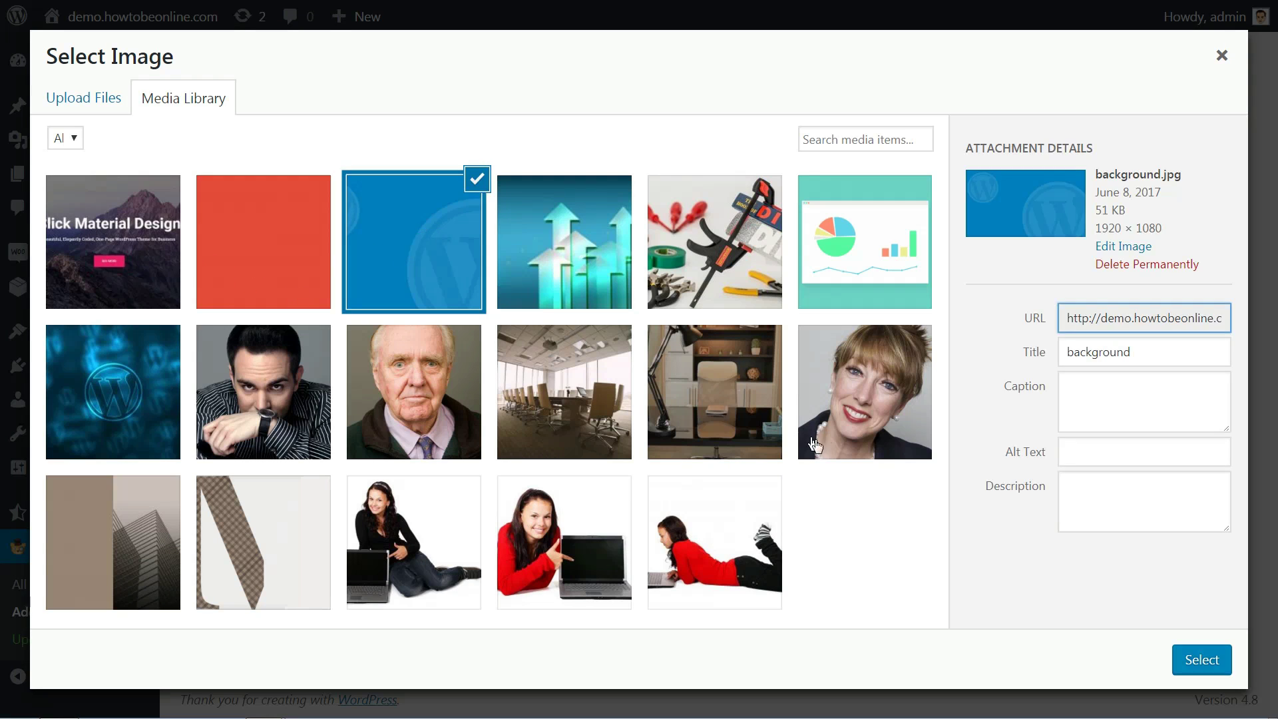
pyautogui.click(1205, 656)
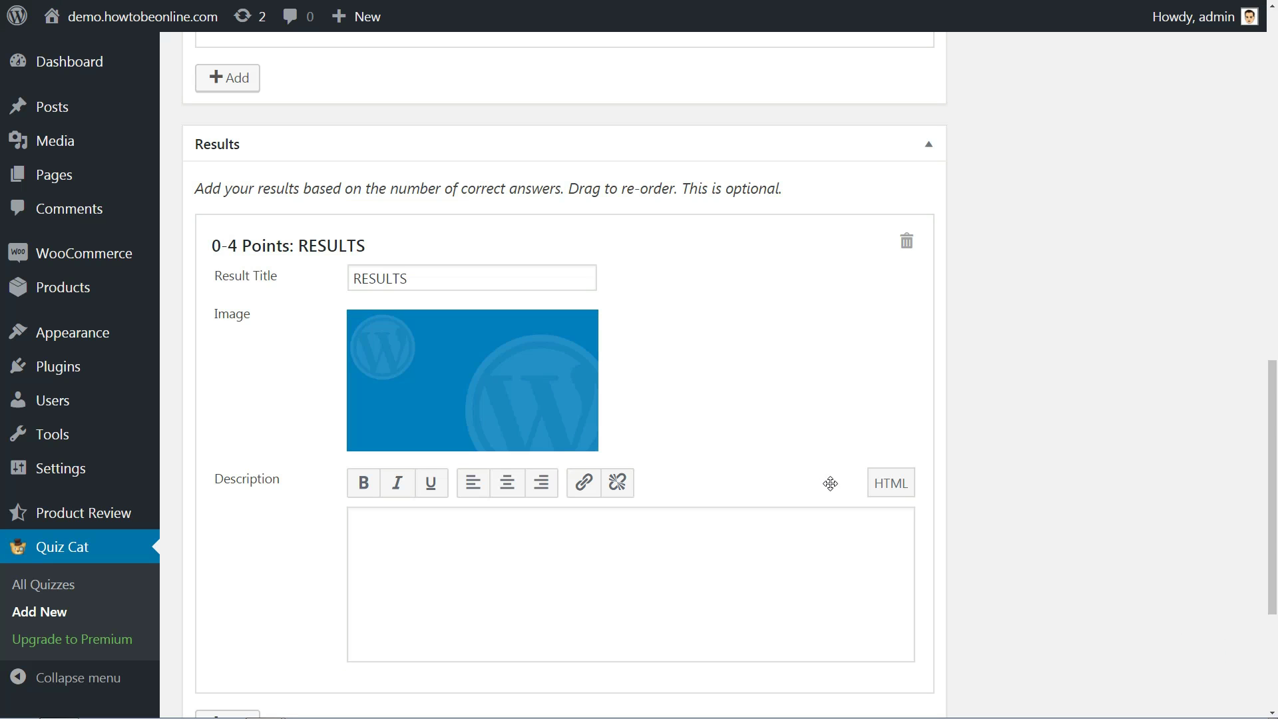
# - Switch the result description to HTML mode and back to visual, leaving it empty
pyautogui.click(384, 514)
pyautogui.click(892, 484)
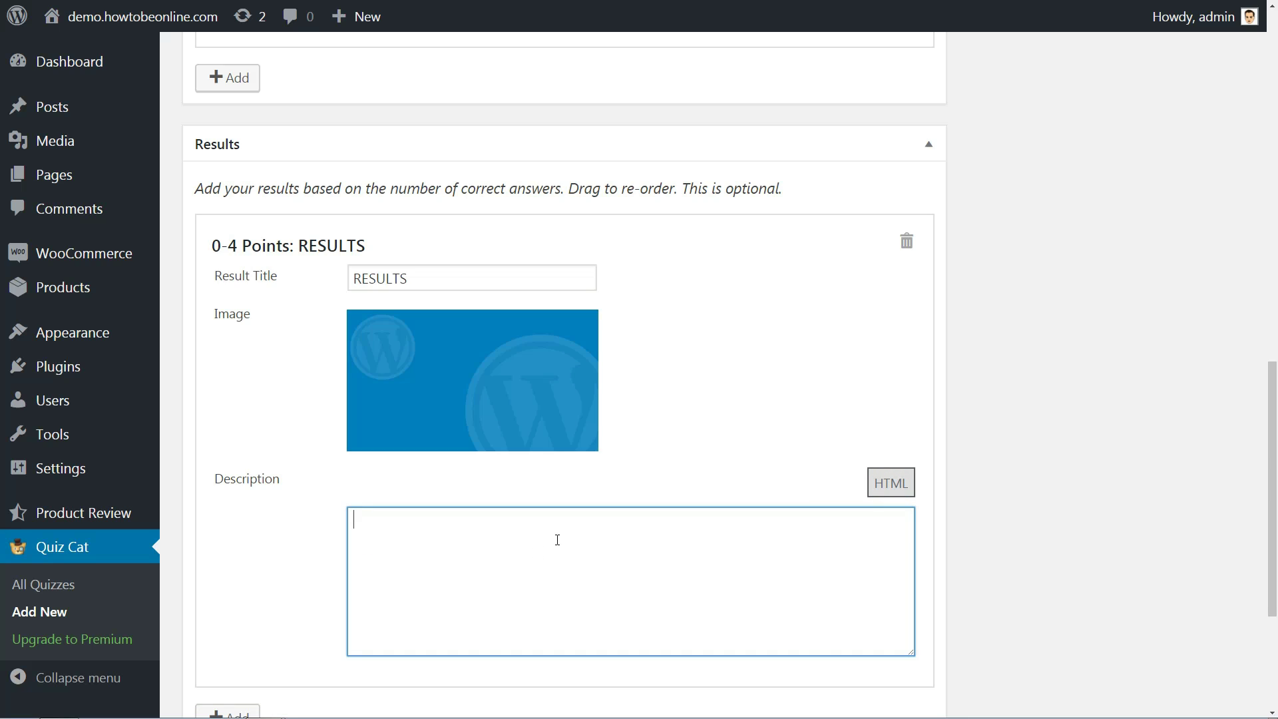
pyautogui.write('<html>')
pyautogui.click(891, 483)
pyautogui.click(443, 518)
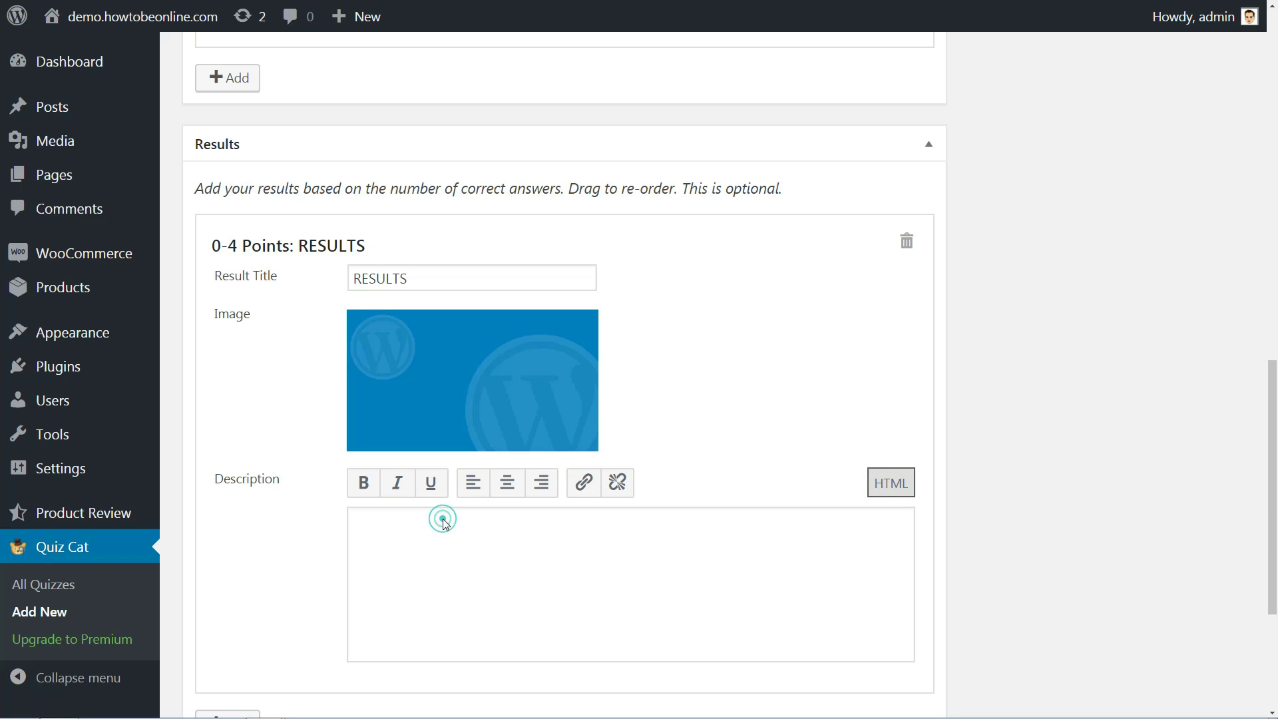
# - Add a second result titled 'MORE RESULTS', then add a third, untitled result
pyautogui.click(441, 550)
pyautogui.scroll(-4, 504, 564)
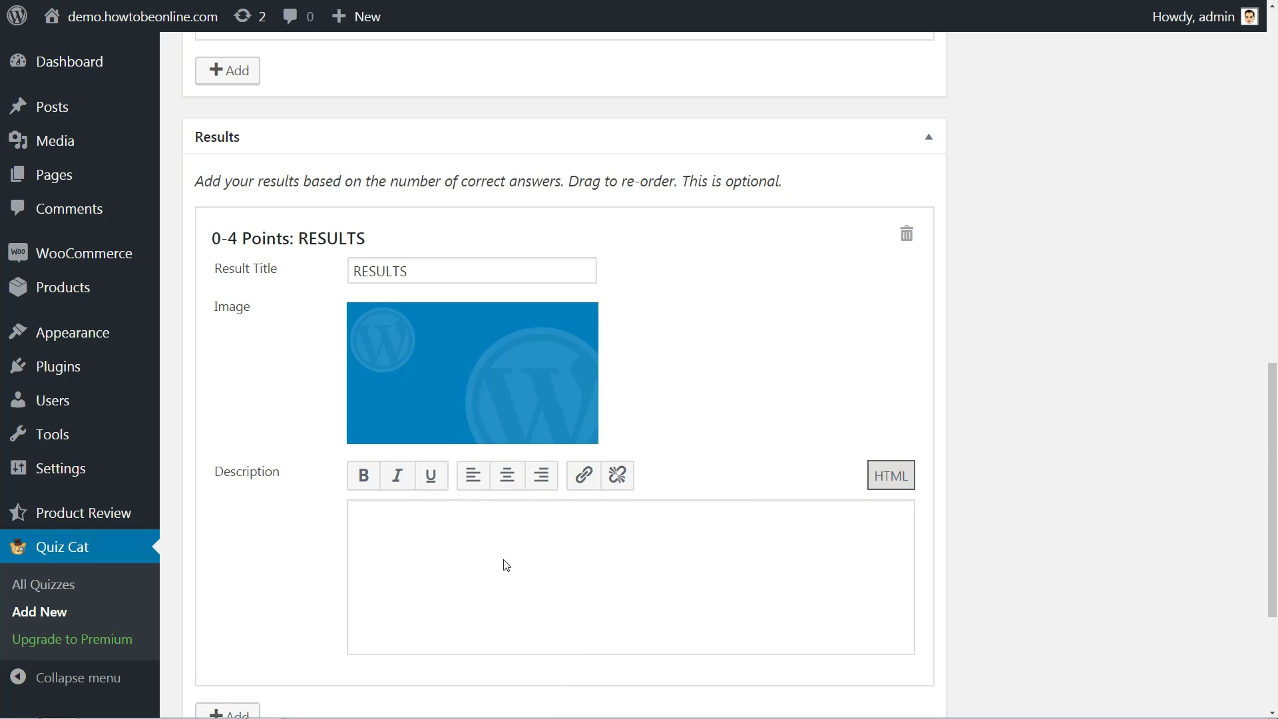
pyautogui.scroll(3, 503, 559)
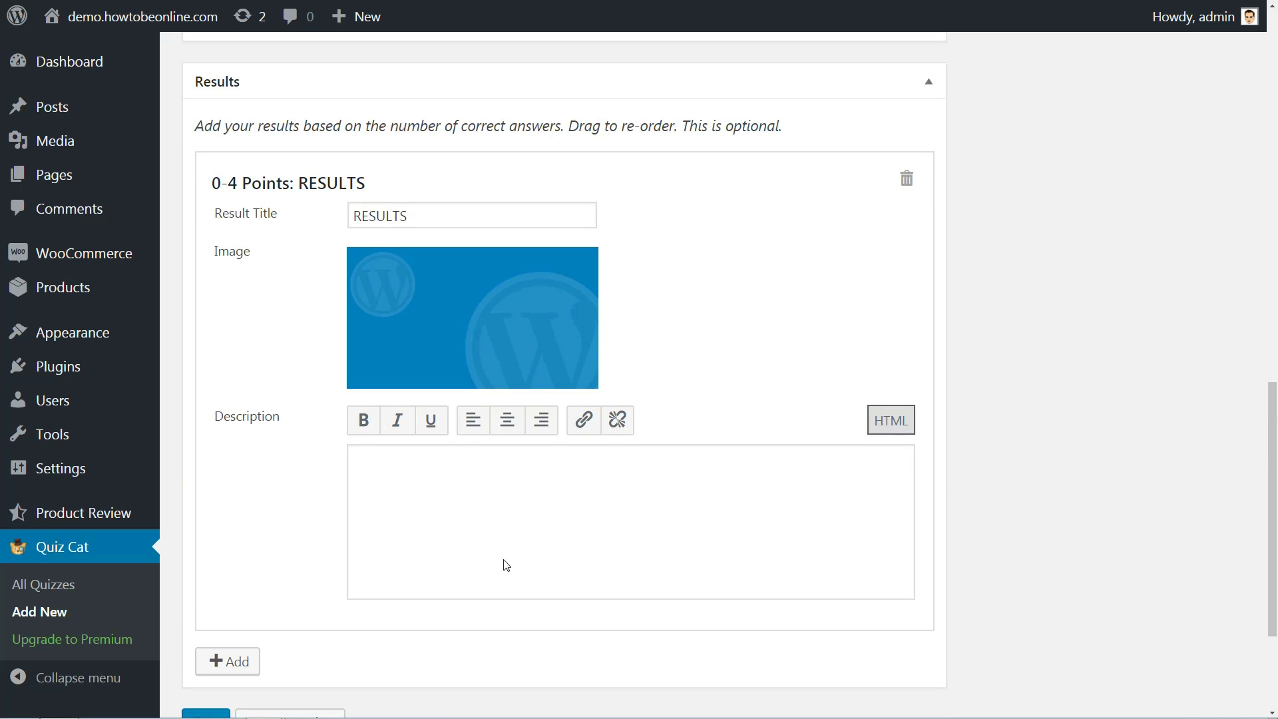
pyautogui.scroll(-1, 503, 559)
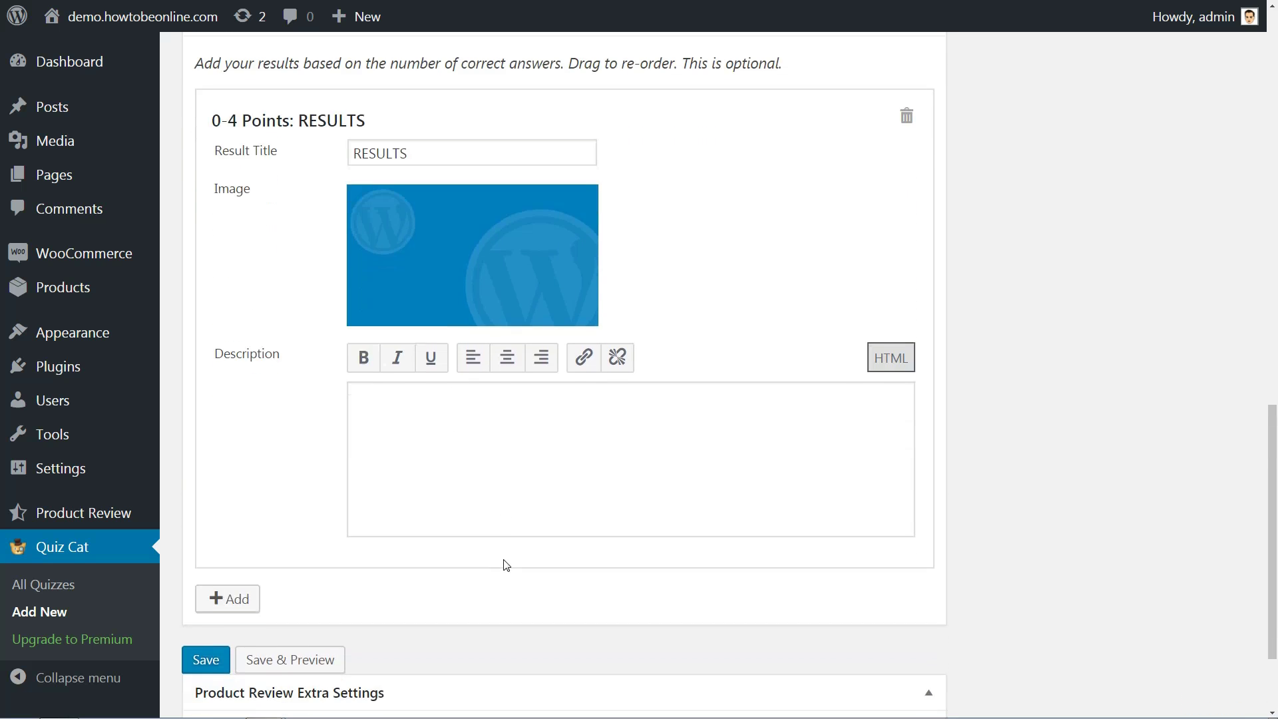
pyautogui.click(233, 596)
pyautogui.scroll(-1, 519, 531)
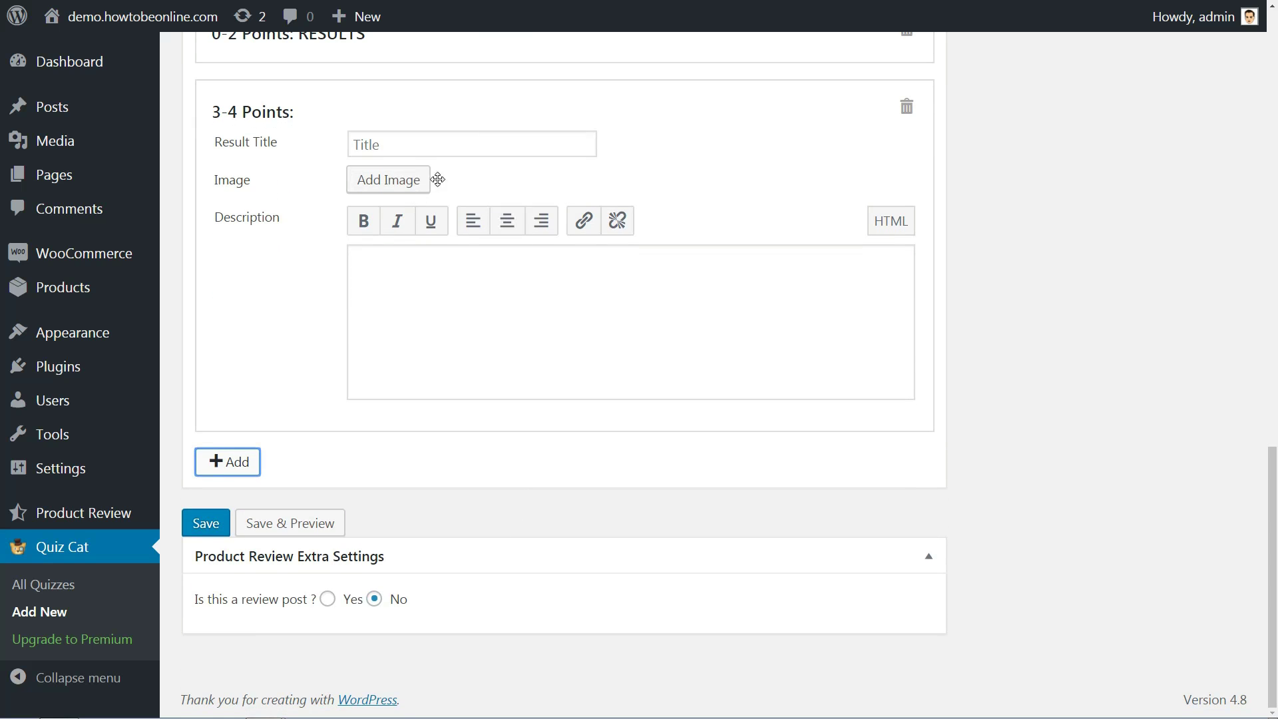
pyautogui.click(405, 145)
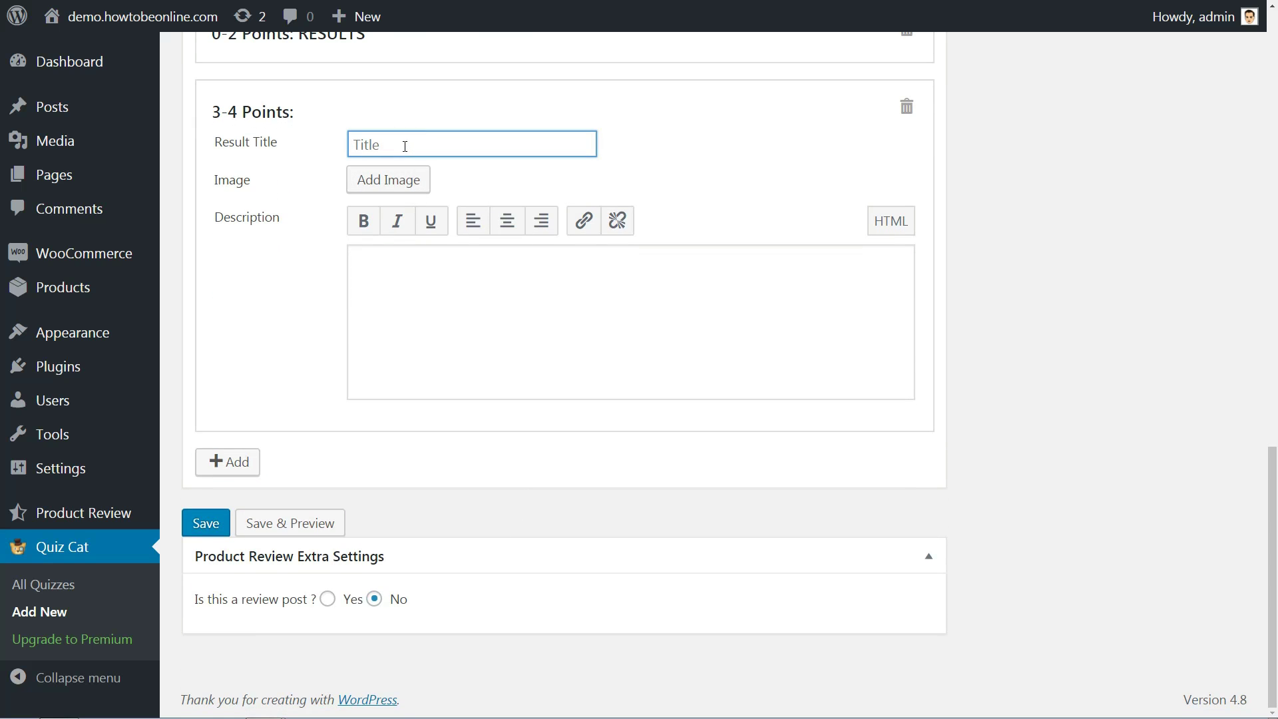
pyautogui.write('NEW')
pyautogui.press('BackSpace')
pyautogui.press('BackSpace')
pyautogui.press('BackSpace')
pyautogui.write('ORE')
pyautogui.press('BackSpace')
pyautogui.press('BackSpace')
pyautogui.press('BackSpace')
pyautogui.press('BackSpace')
pyautogui.write('MORE RESULTS')
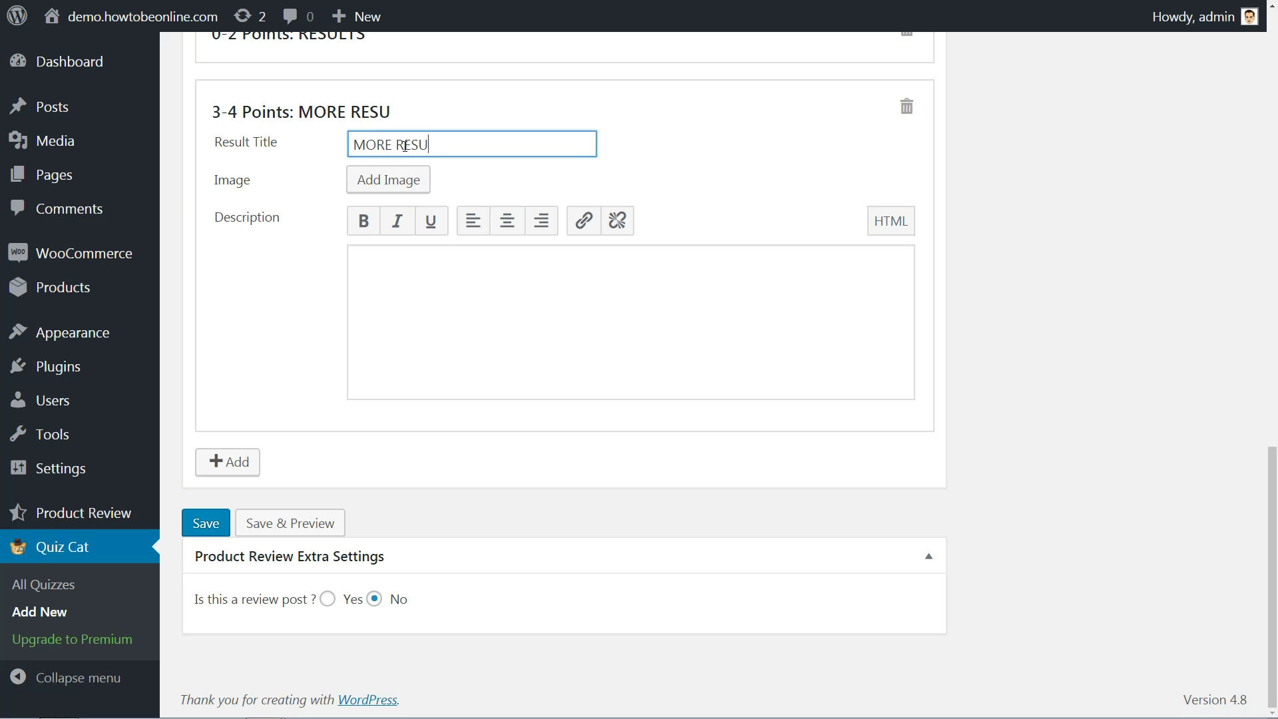
pyautogui.press('Return')
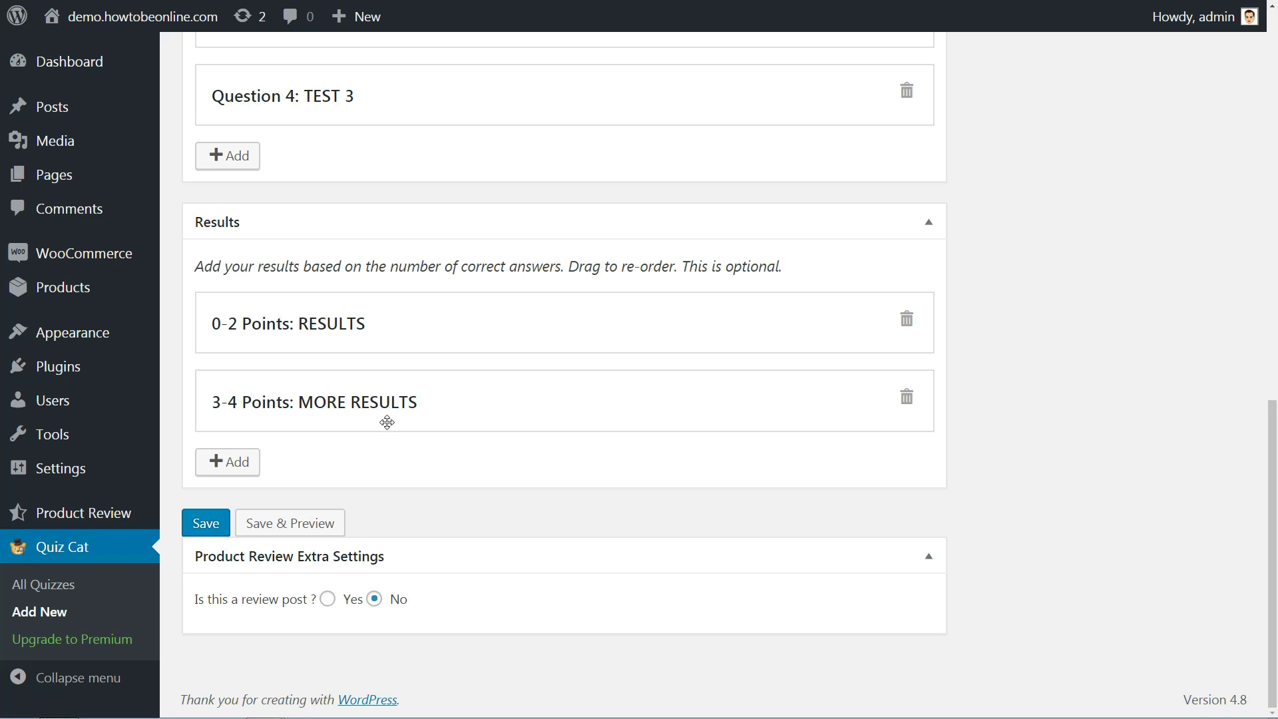
pyautogui.click(227, 462)
pyautogui.scroll(3, 468, 374)
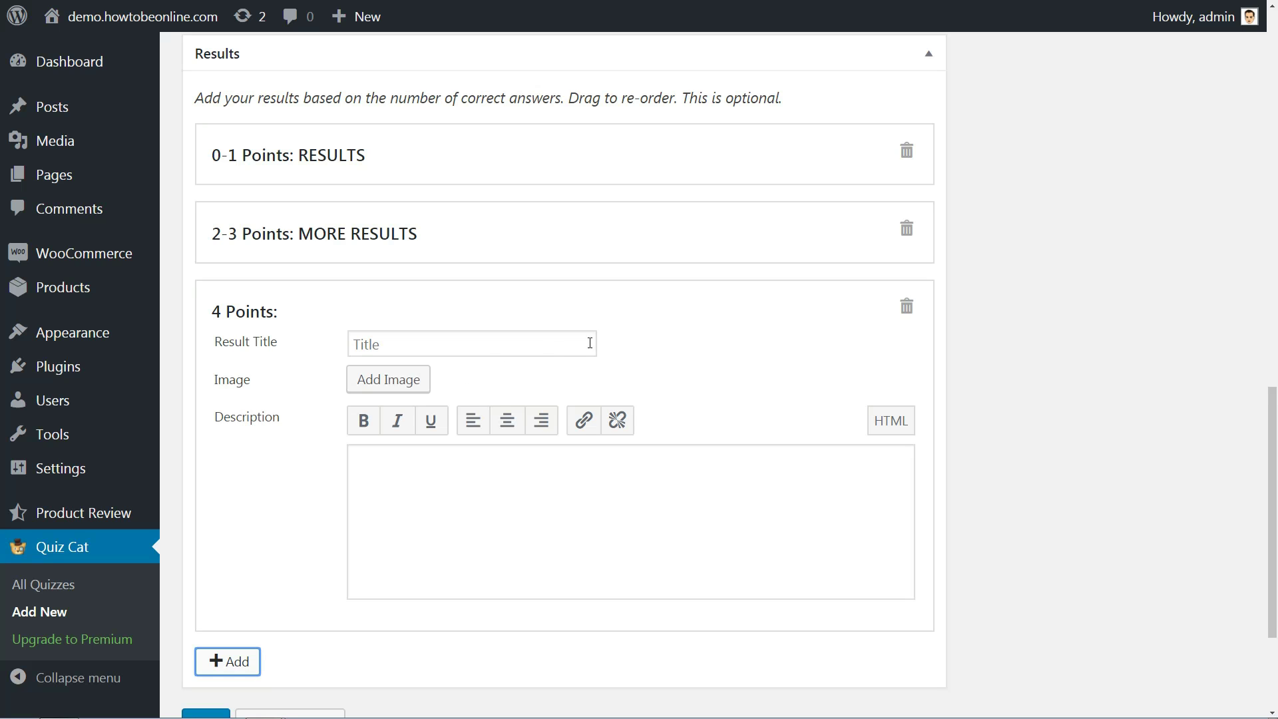
# - Collapse the new result and drag RESULTS below MORE RESULTS, with the empty result above it
pyautogui.click(607, 308)
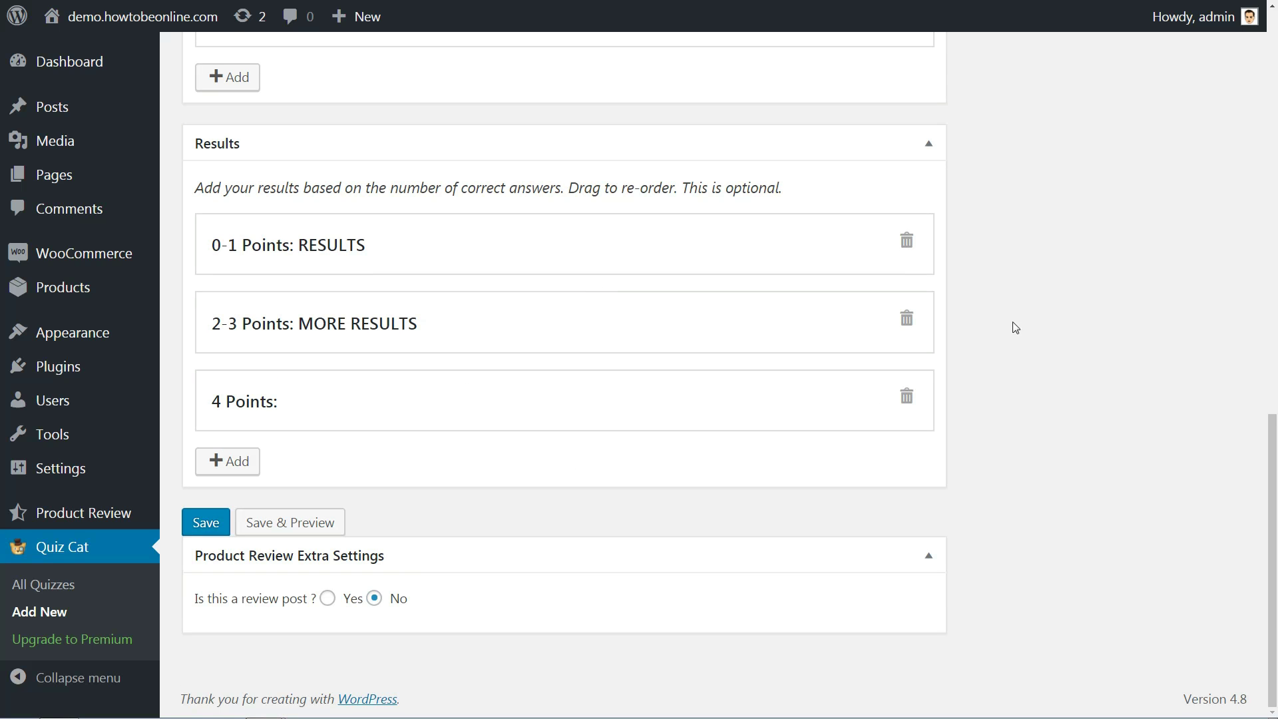
pyautogui.moveTo(819, 246); pyautogui.dragTo(817, 385)
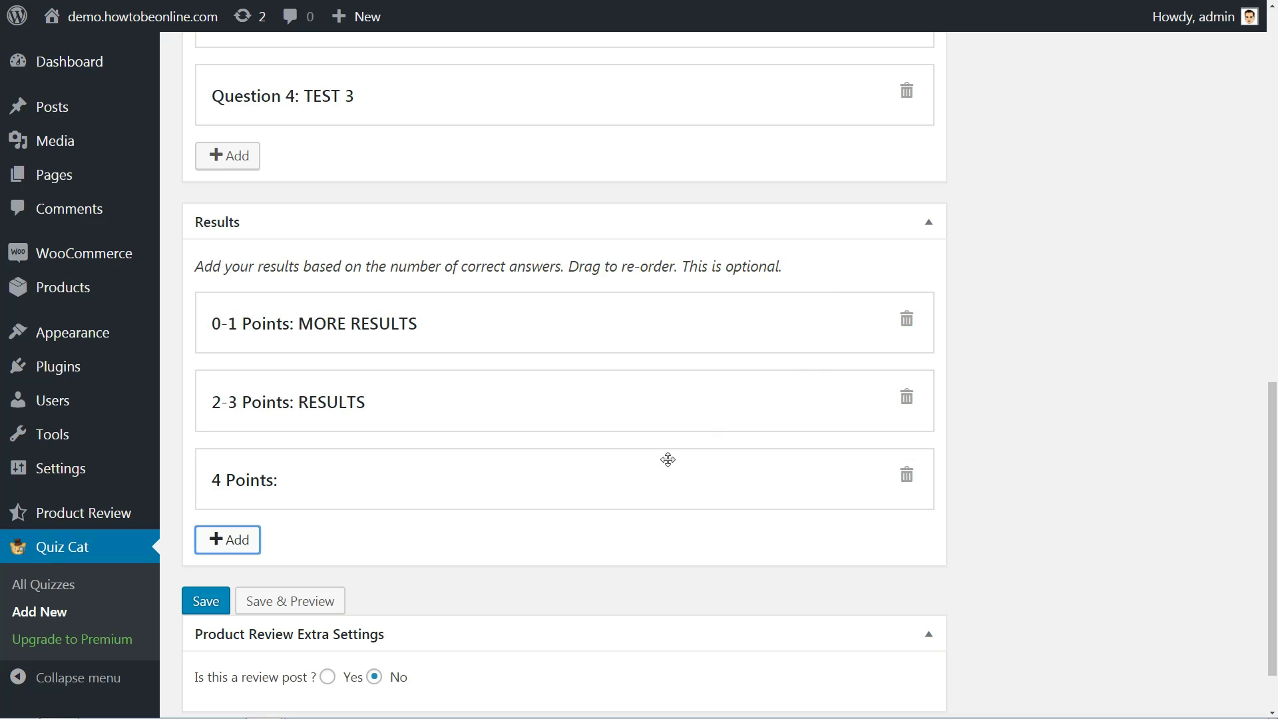
pyautogui.moveTo(643, 488); pyautogui.dragTo(639, 414)
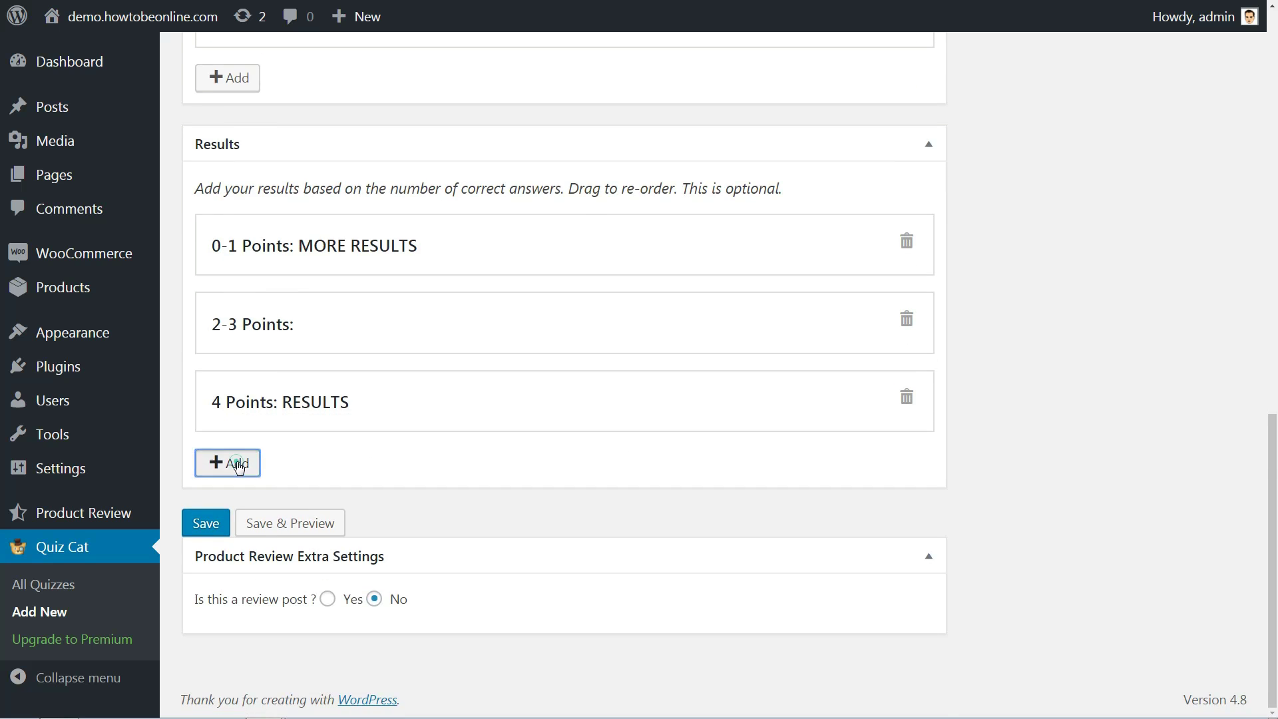
# - Add two more results, titling one 'MORE RESULTS', and collapse the open panel
pyautogui.click(227, 460)
pyautogui.click(391, 145)
pyautogui.write('MORE RESULTS')
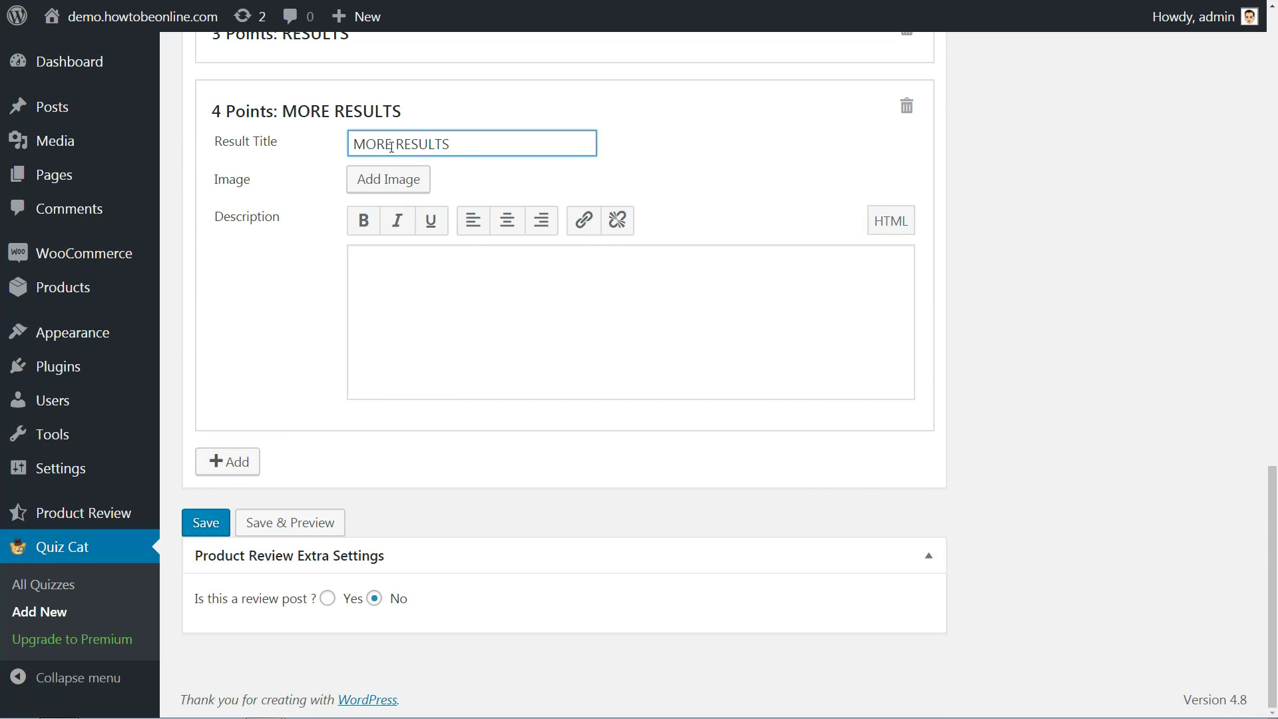
pyautogui.scroll(2, 464, 237)
pyautogui.click(228, 595)
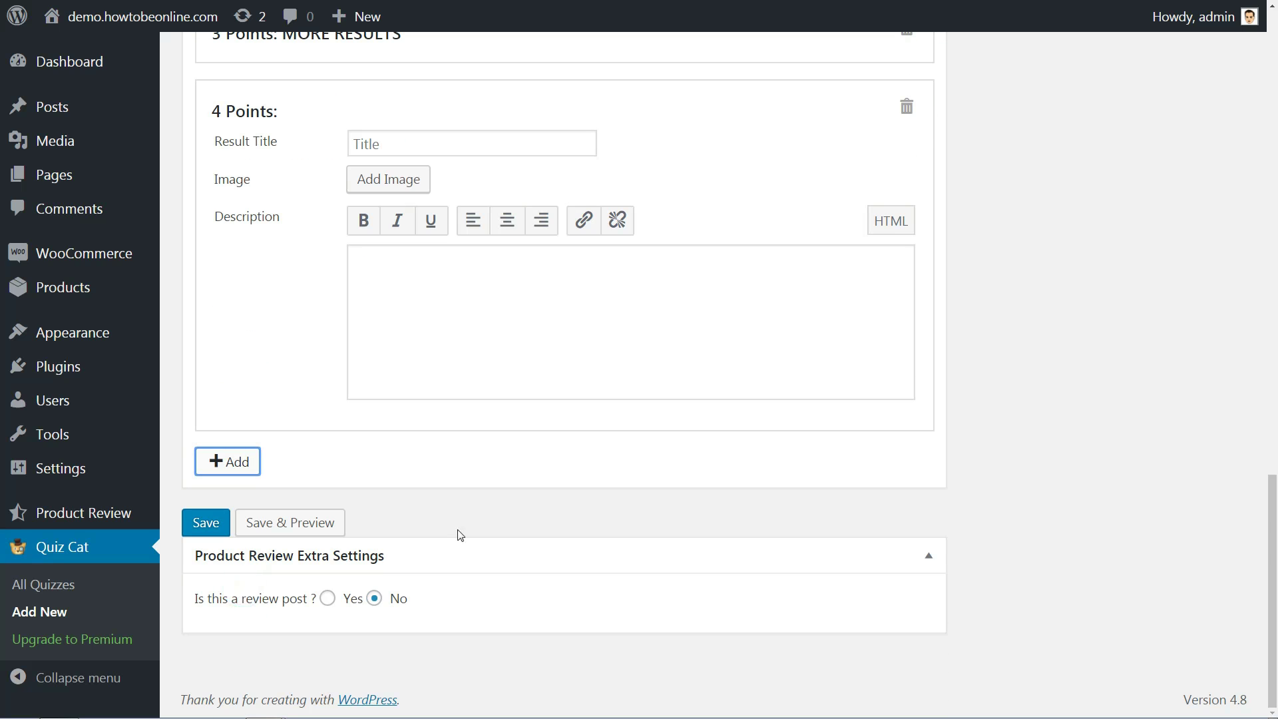
pyautogui.scroll(2, 466, 466)
pyautogui.click(477, 237)
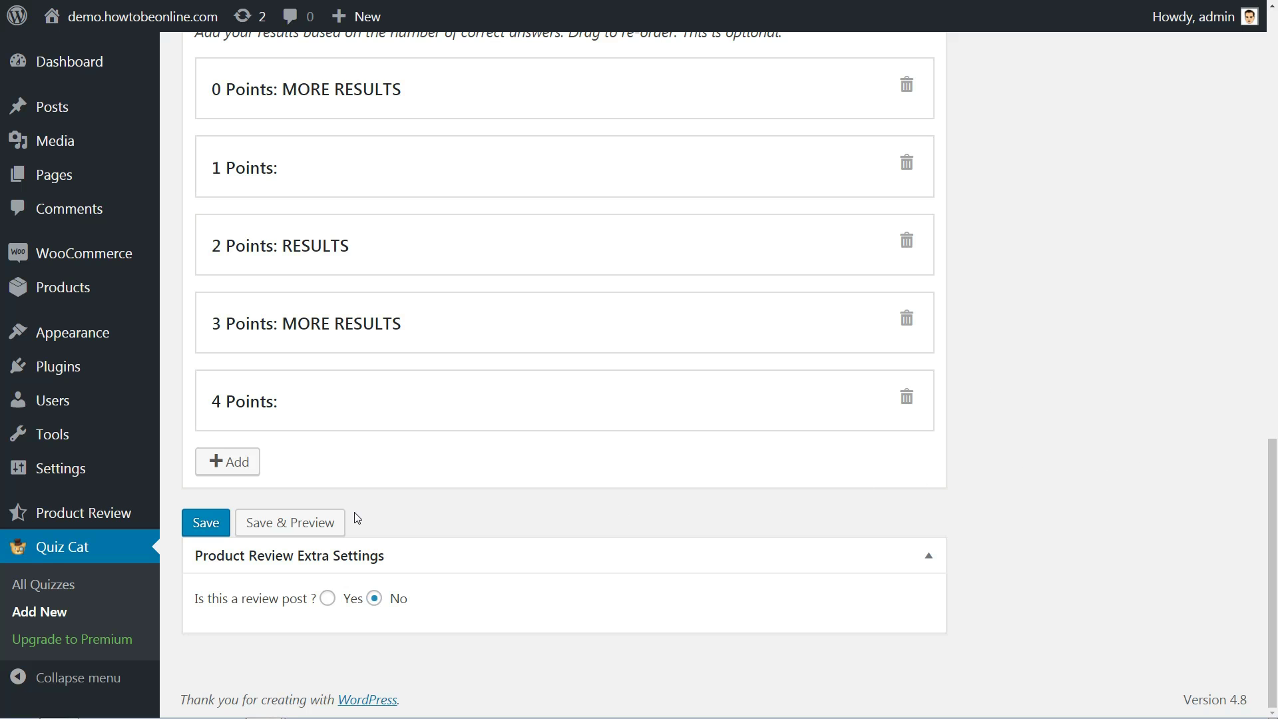
# - Save the quiz, open its front-end preview, and start the quiz
pyautogui.click(263, 526)
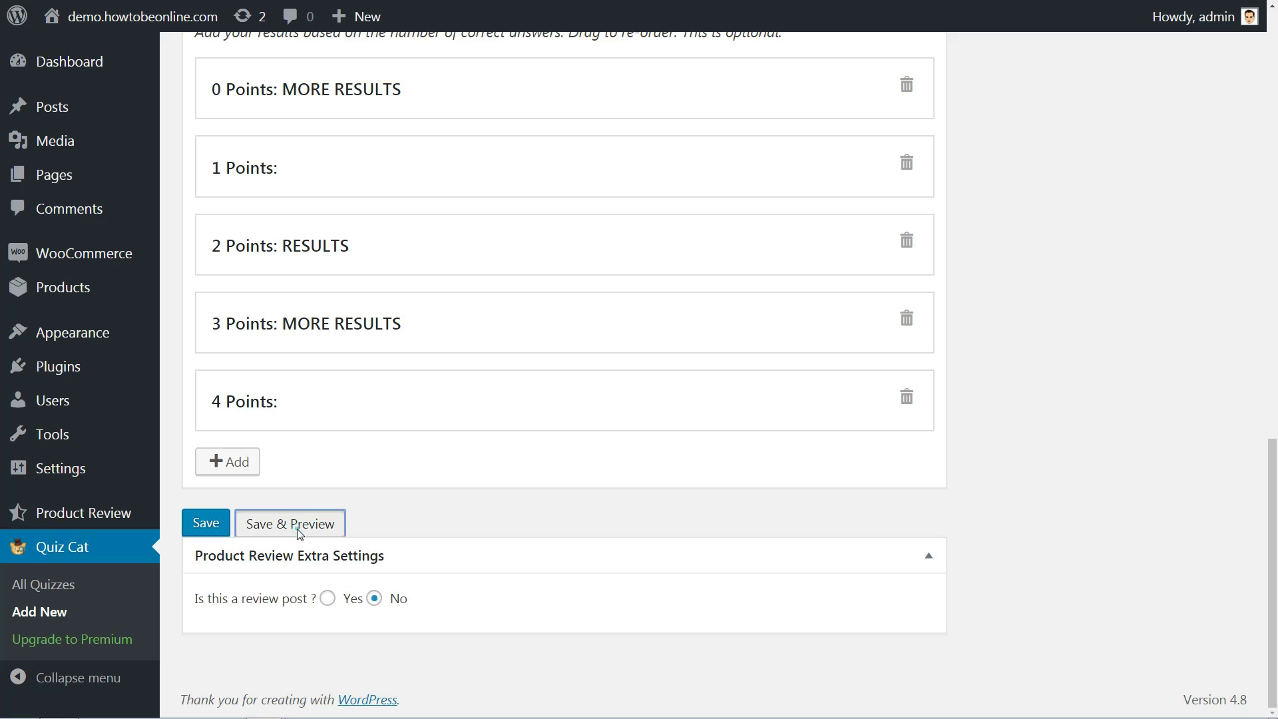
pyautogui.scroll(-6, 693, 518)
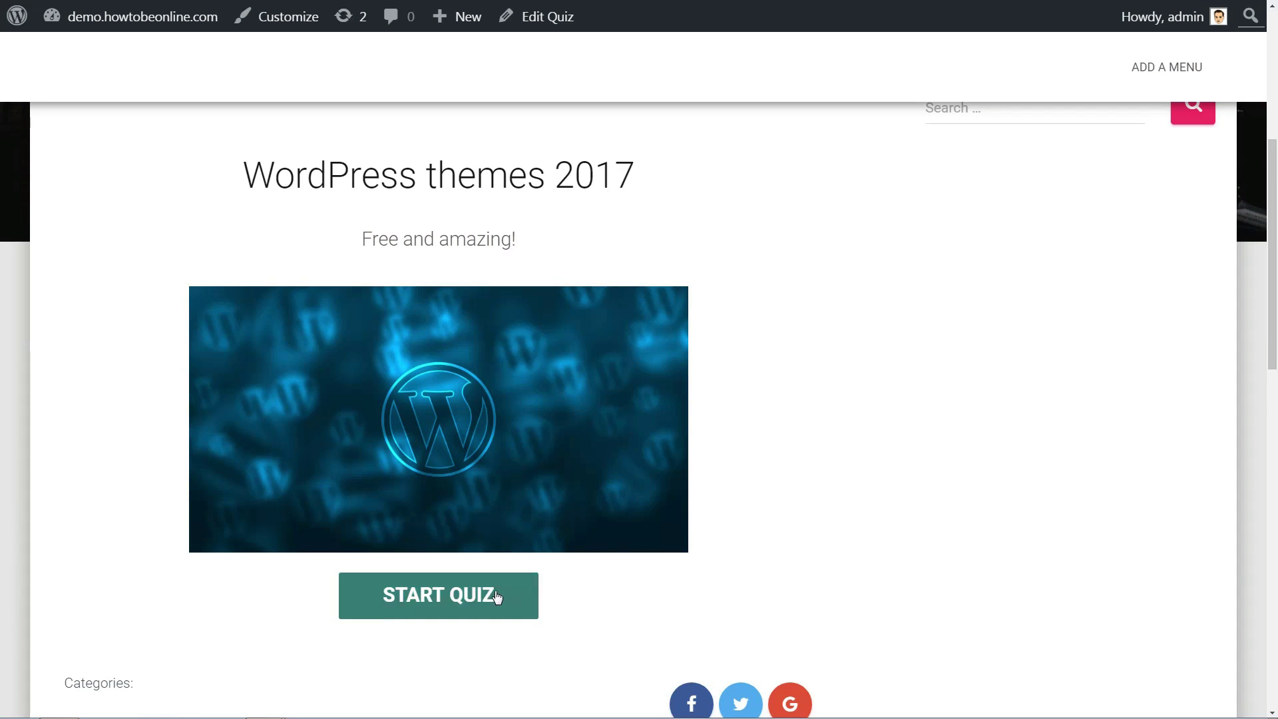
pyautogui.click(455, 606)
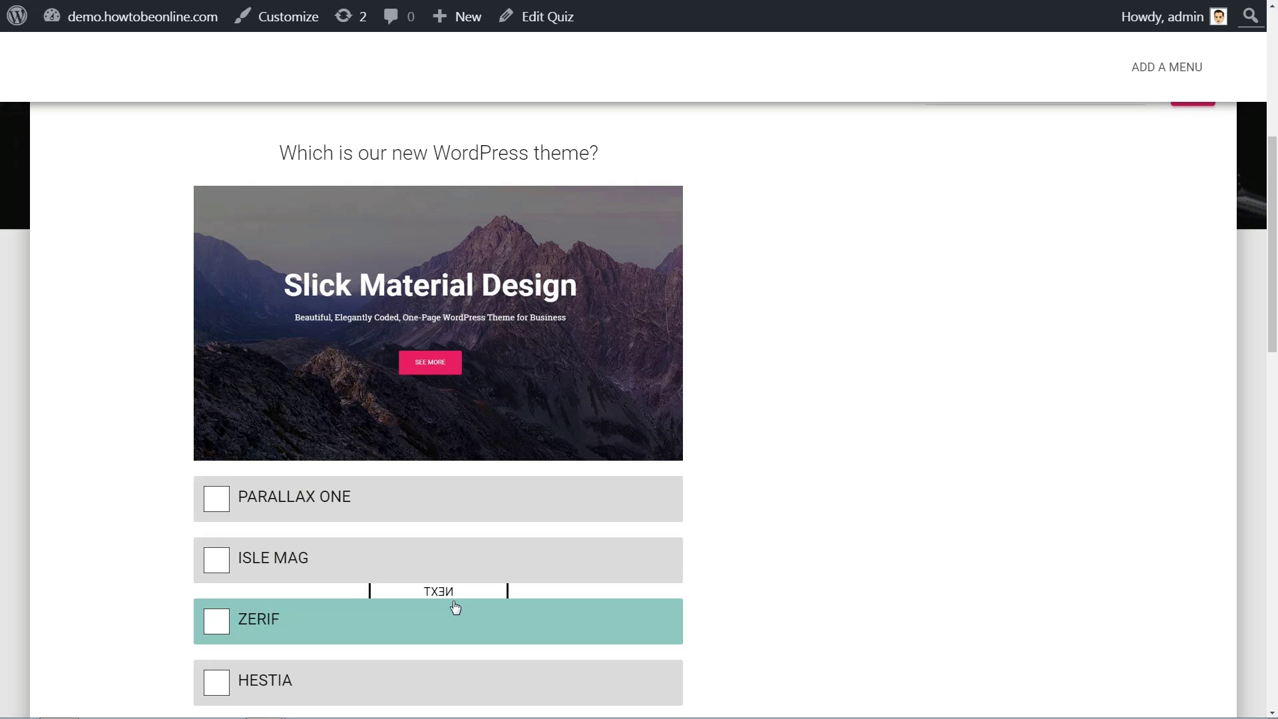
pyautogui.scroll(-2, 475, 592)
pyautogui.scroll(1, 475, 592)
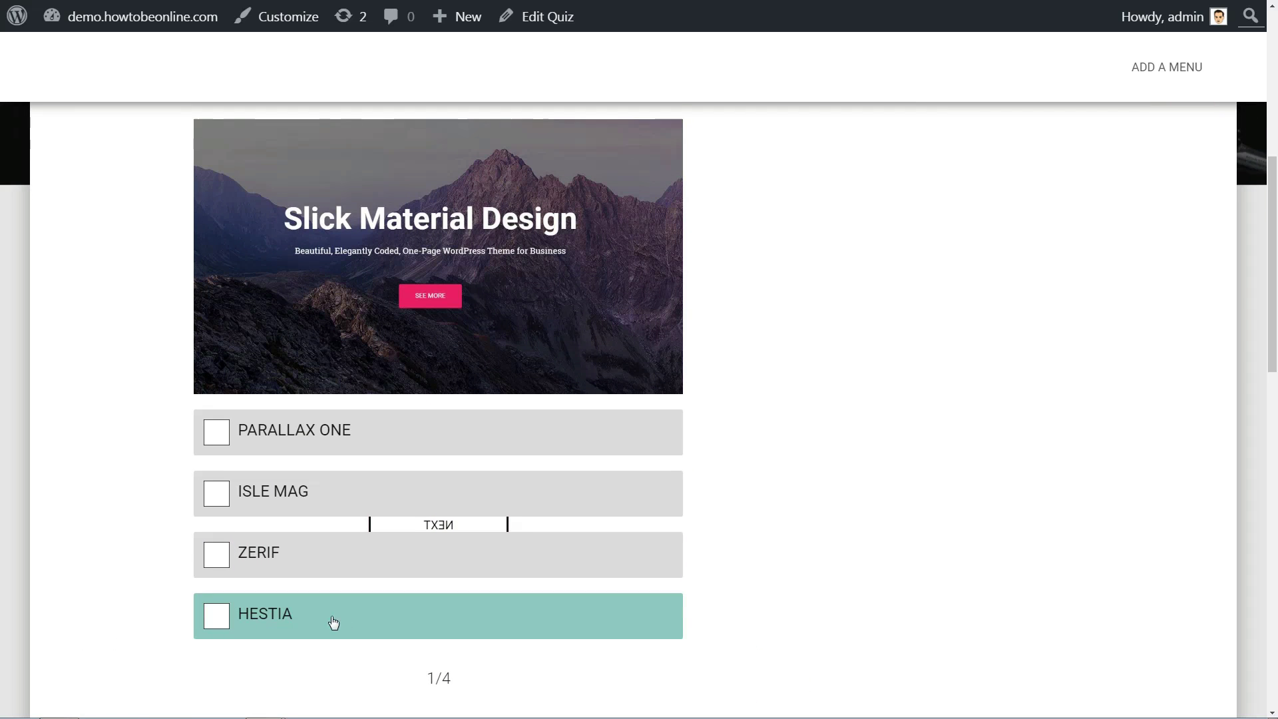
# - Answer HESTIA to the first question, then YES to TEST 2 and the next question
pyautogui.click(219, 614)
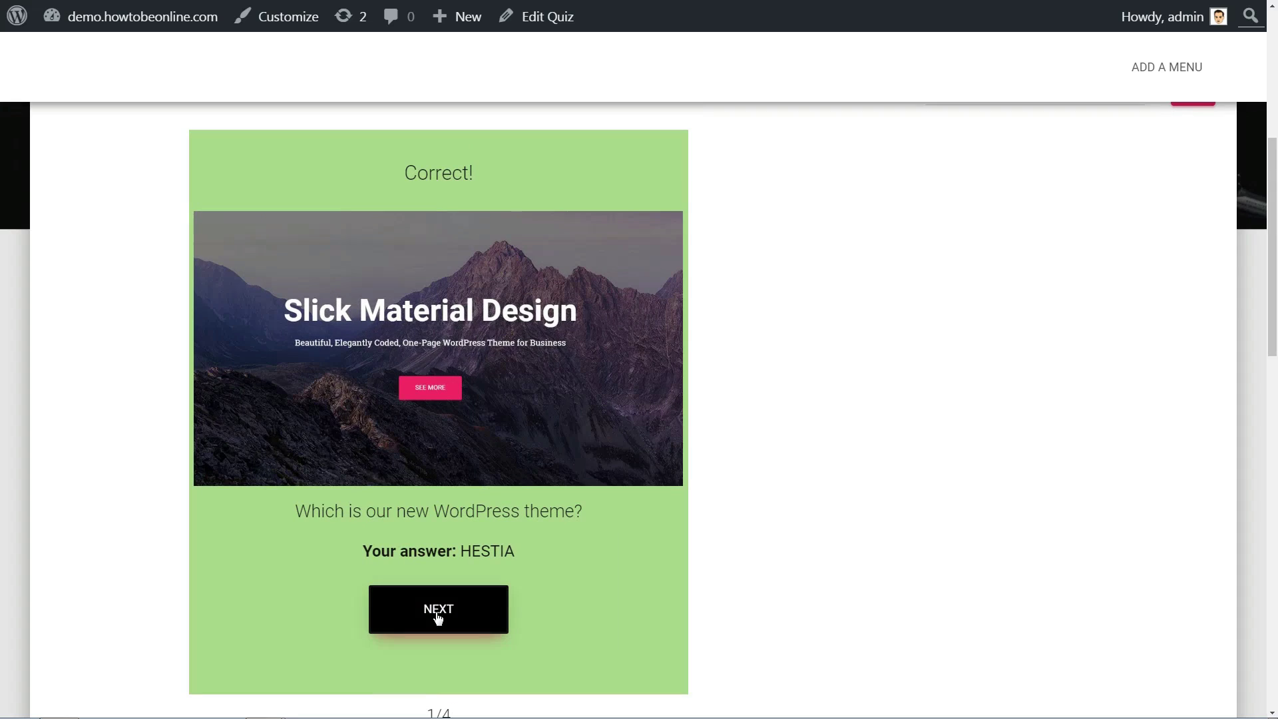
pyautogui.click(439, 612)
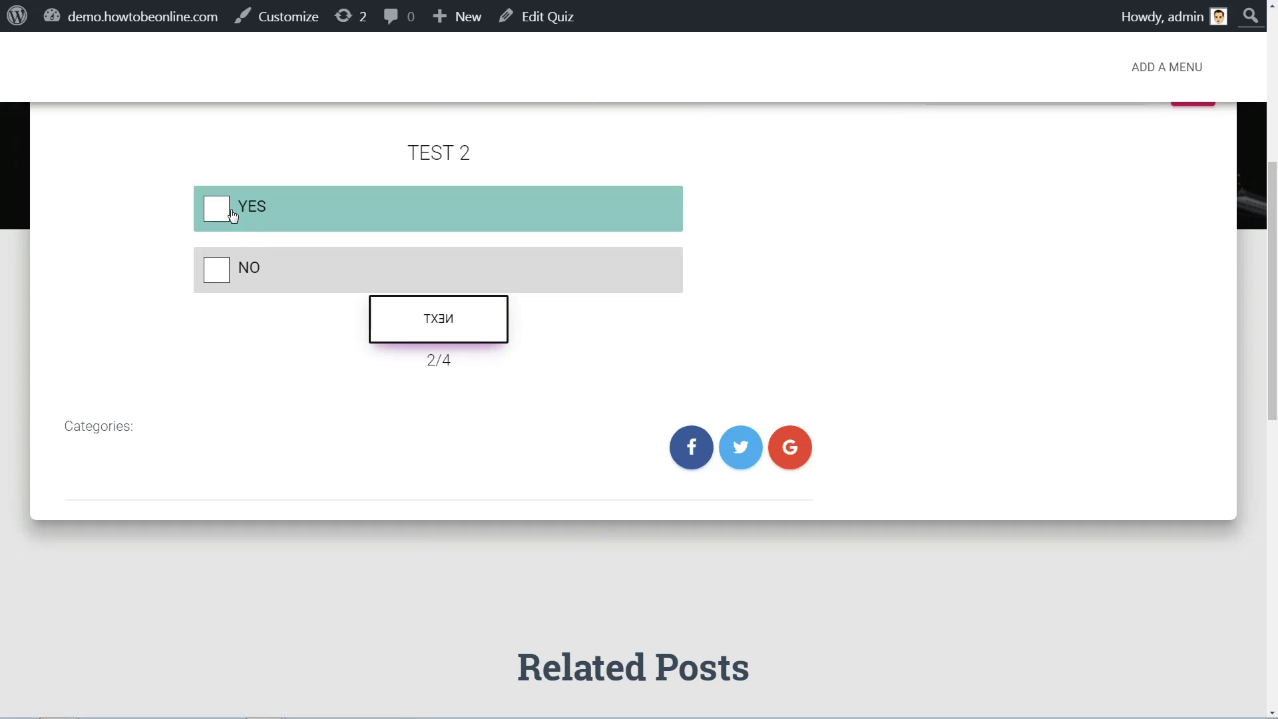
pyautogui.click(237, 213)
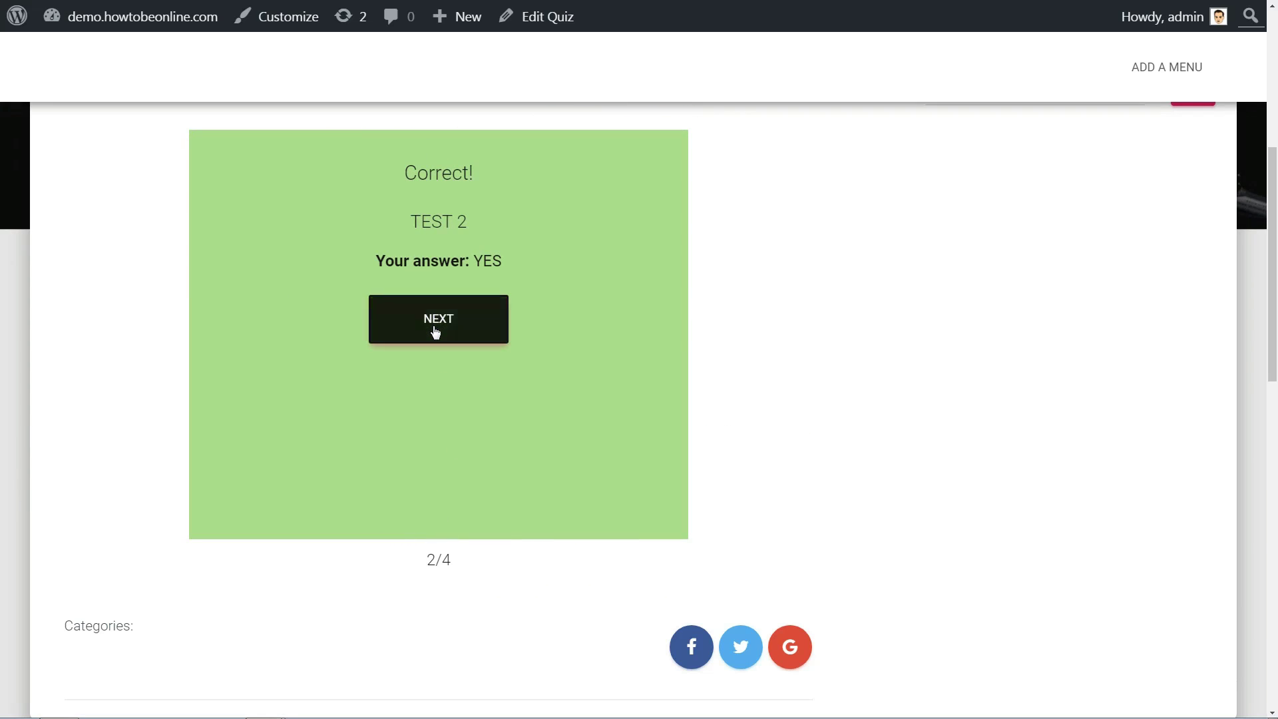
pyautogui.click(434, 331)
pyautogui.click(231, 221)
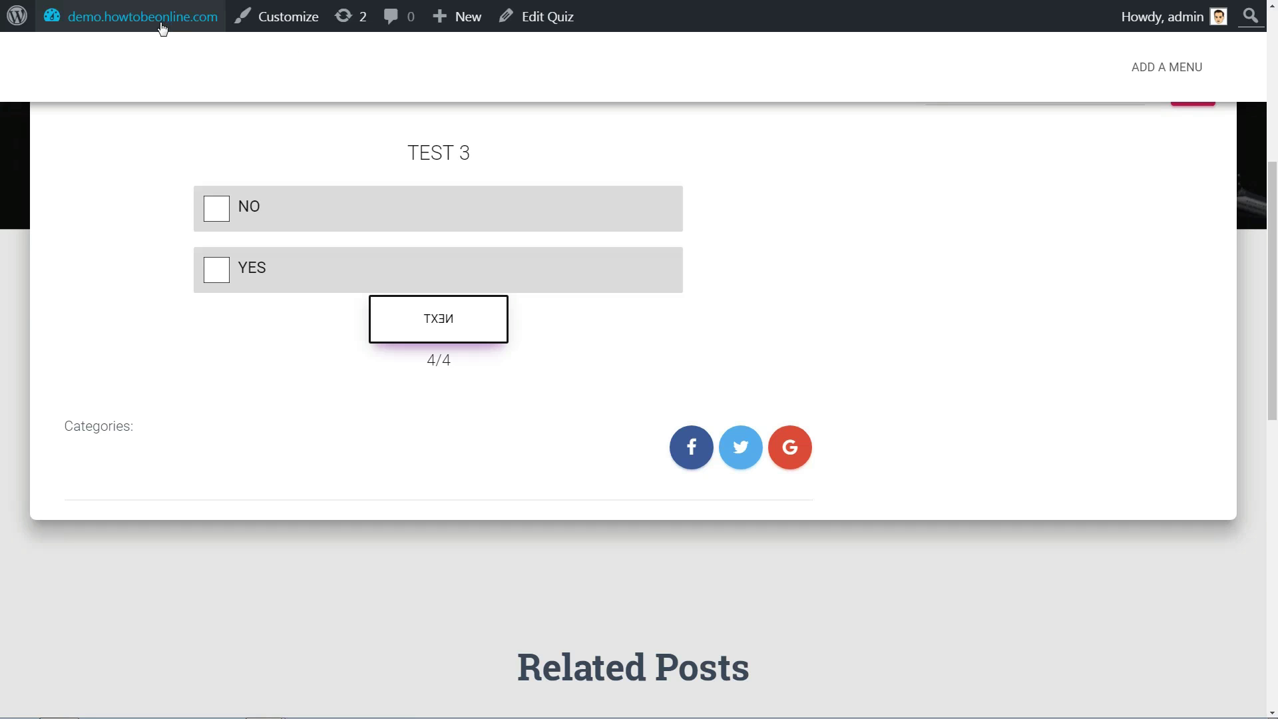
# - Copy the quiz's shortcode [quiz-cat id="135"] from the All Quizzes list
pyautogui.moveTo(161, 28)
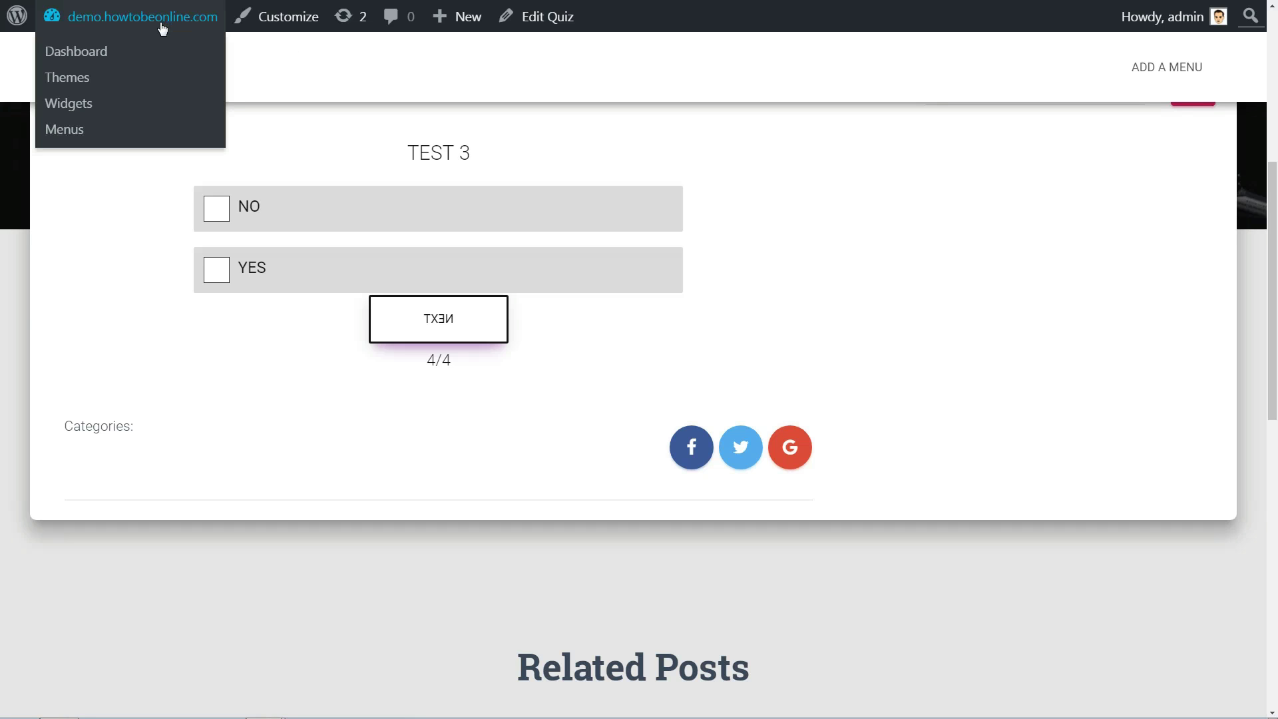
pyautogui.click(85, 59)
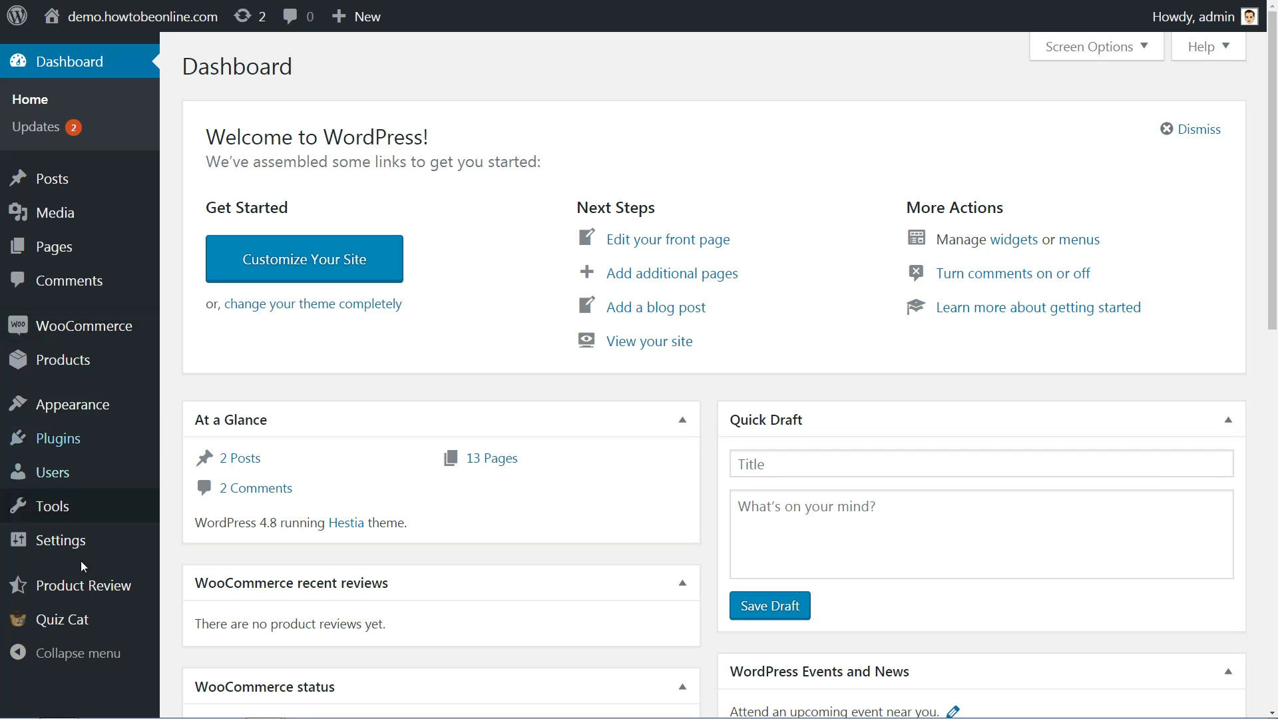
pyautogui.moveTo(122, 623)
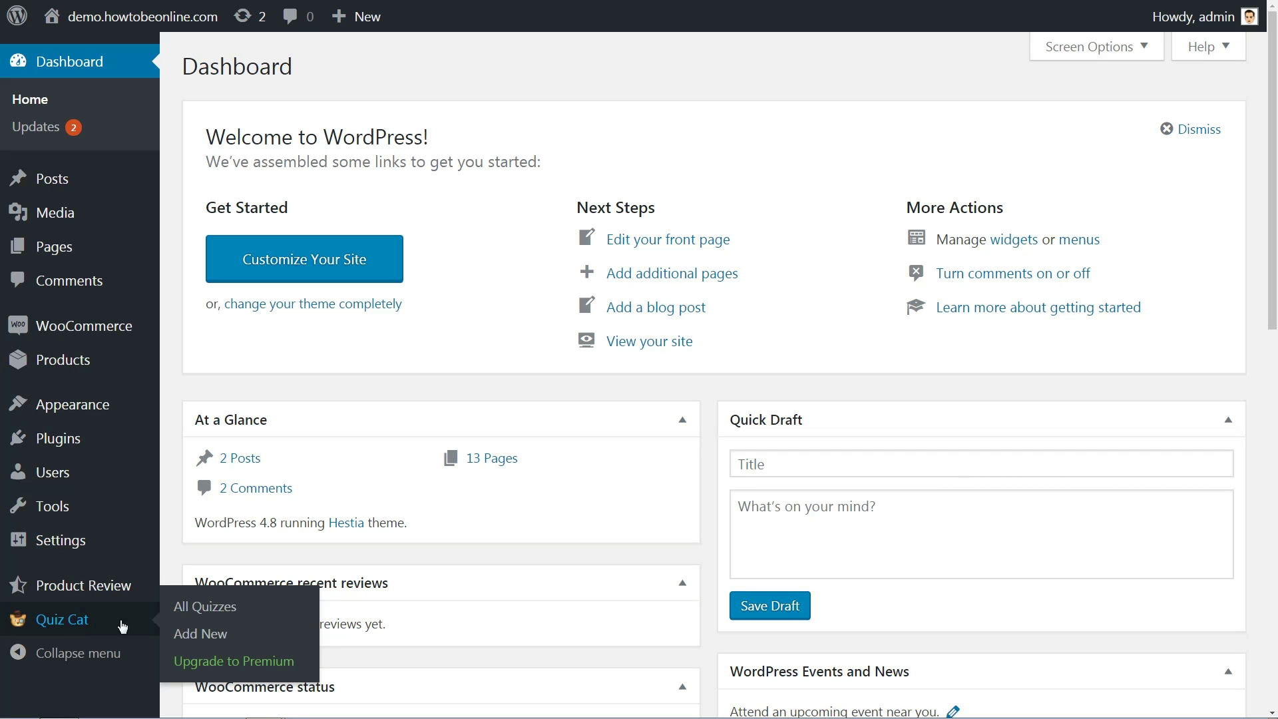
pyautogui.click(192, 607)
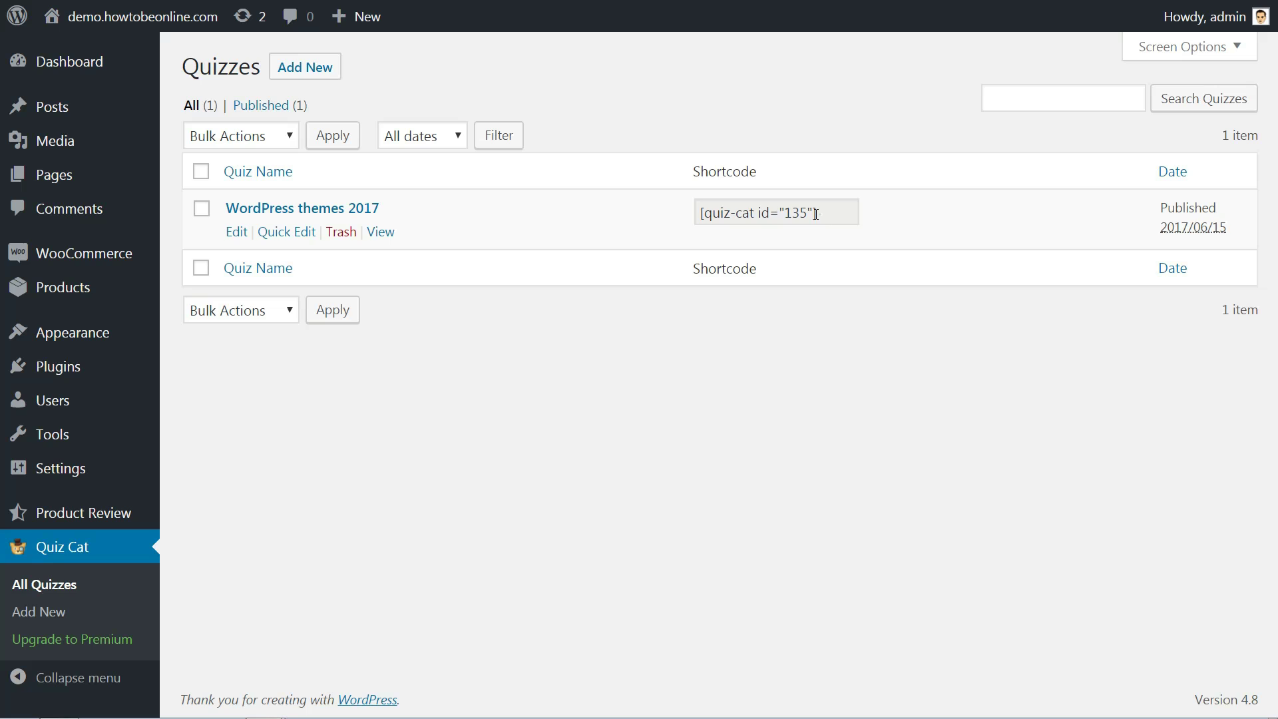
pyautogui.moveTo(816, 214); pyautogui.dragTo(700, 213)
pyautogui.rightClick(719, 214)
pyautogui.click(747, 228)
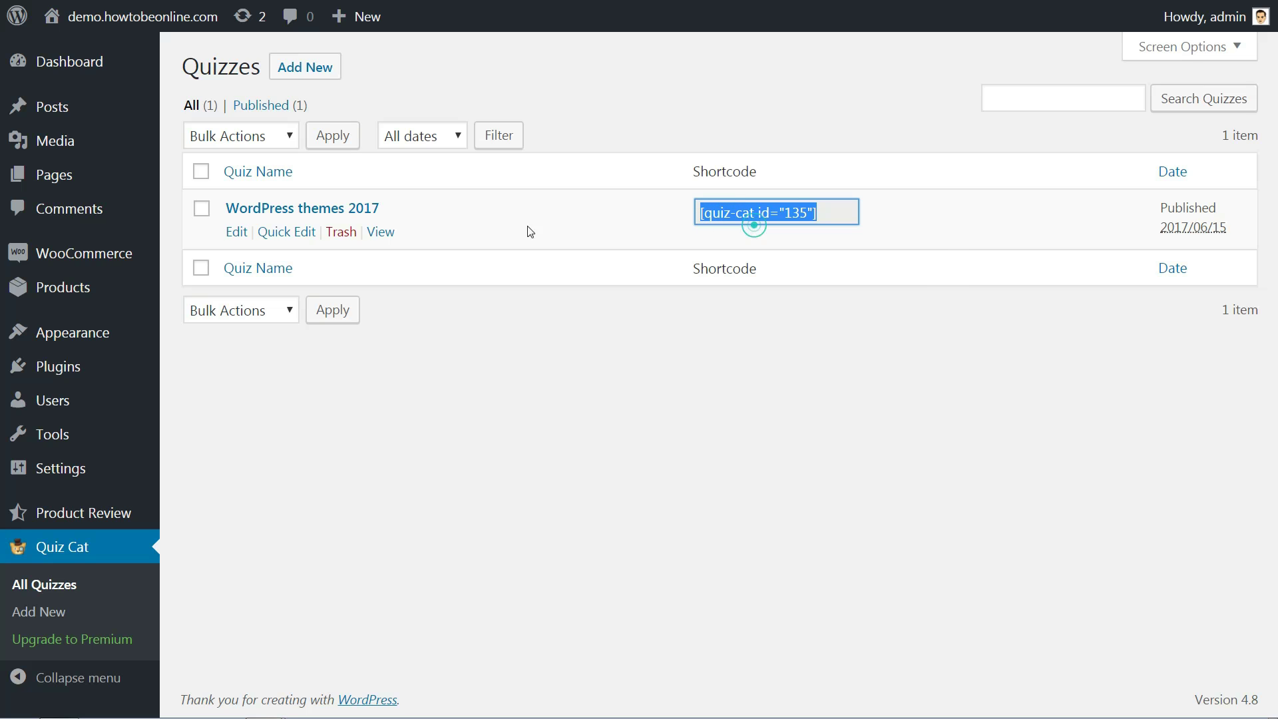
# - Start a new post and paste the quiz shortcode into its body
pyautogui.moveTo(84, 176)
pyautogui.moveTo(85, 119)
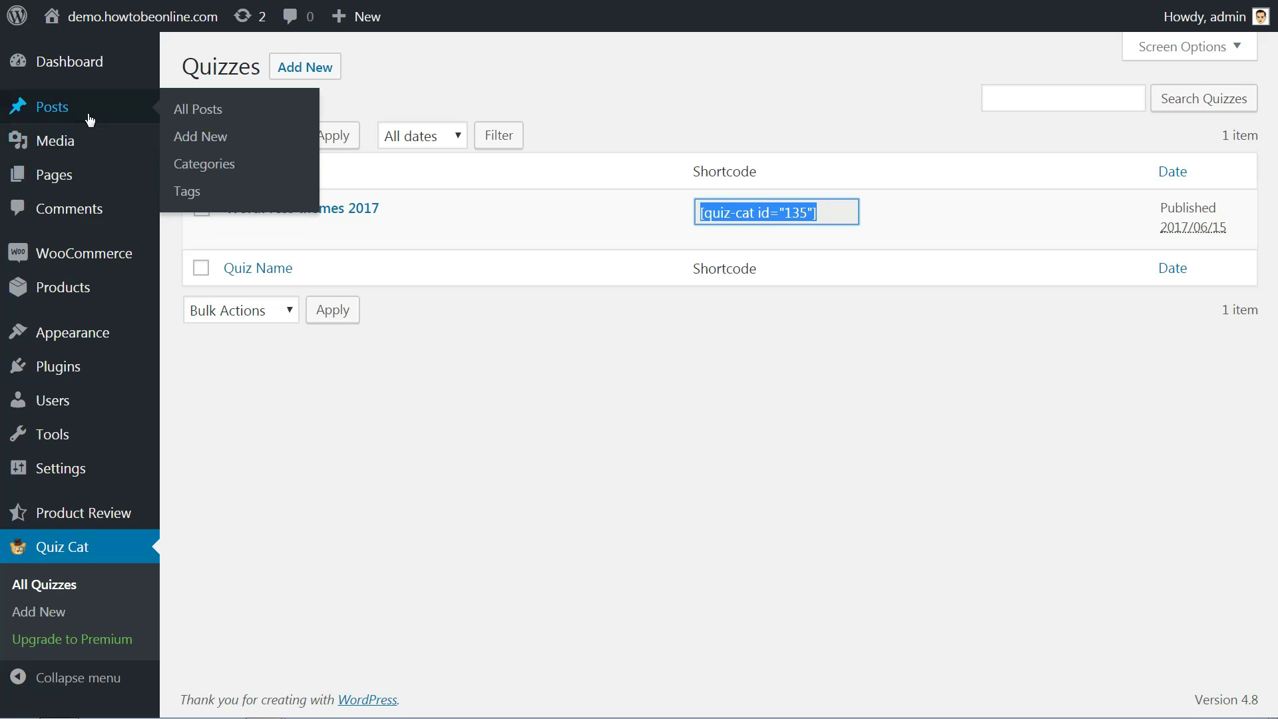
pyautogui.click(212, 109)
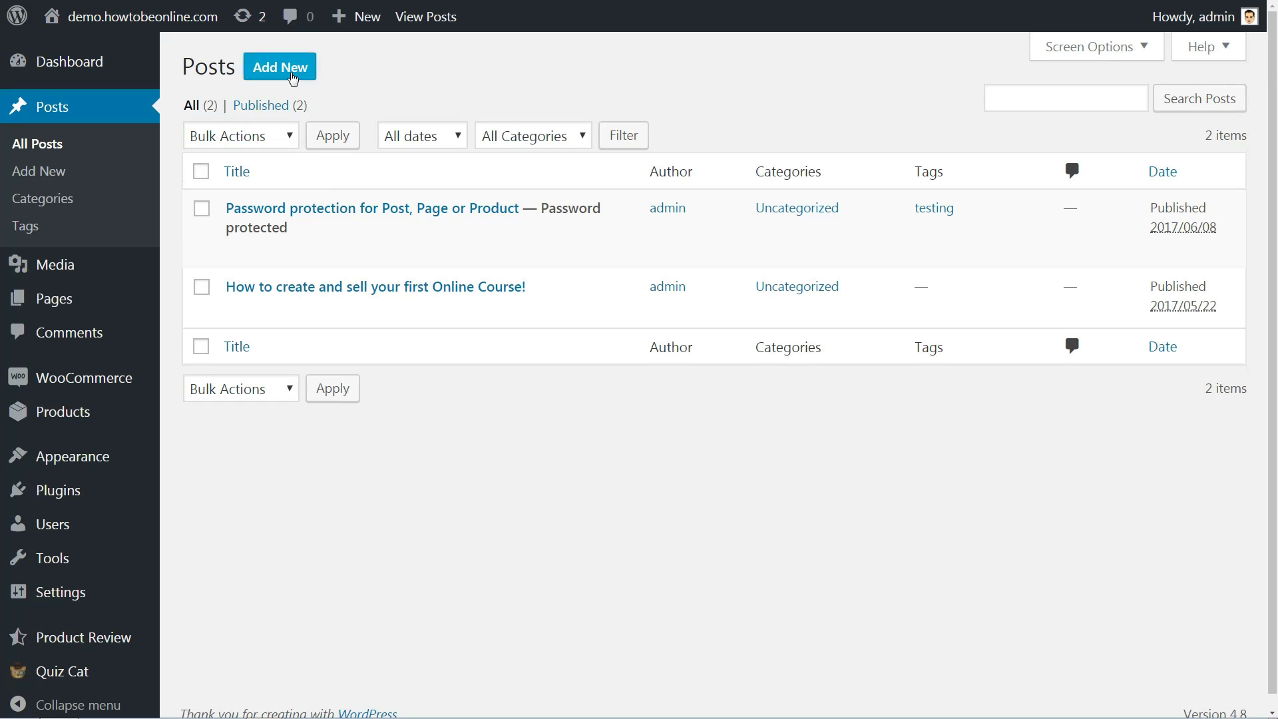
pyautogui.click(283, 66)
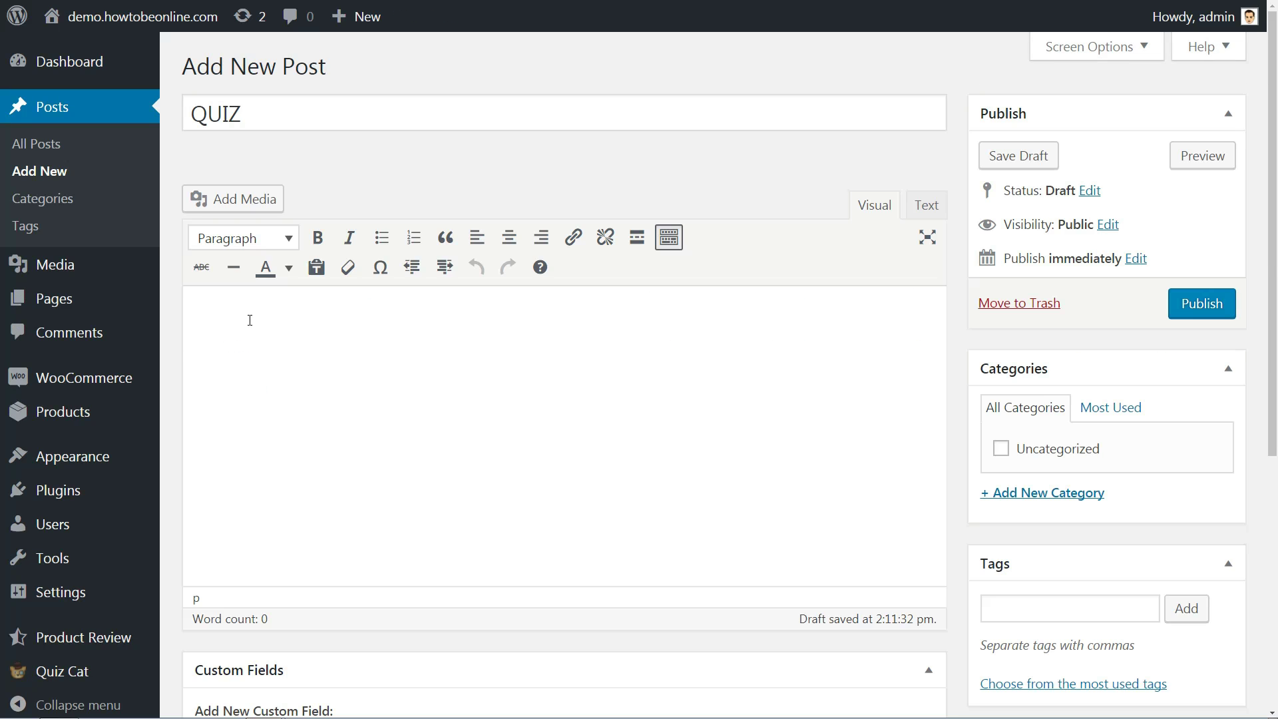
pyautogui.click(195, 316)
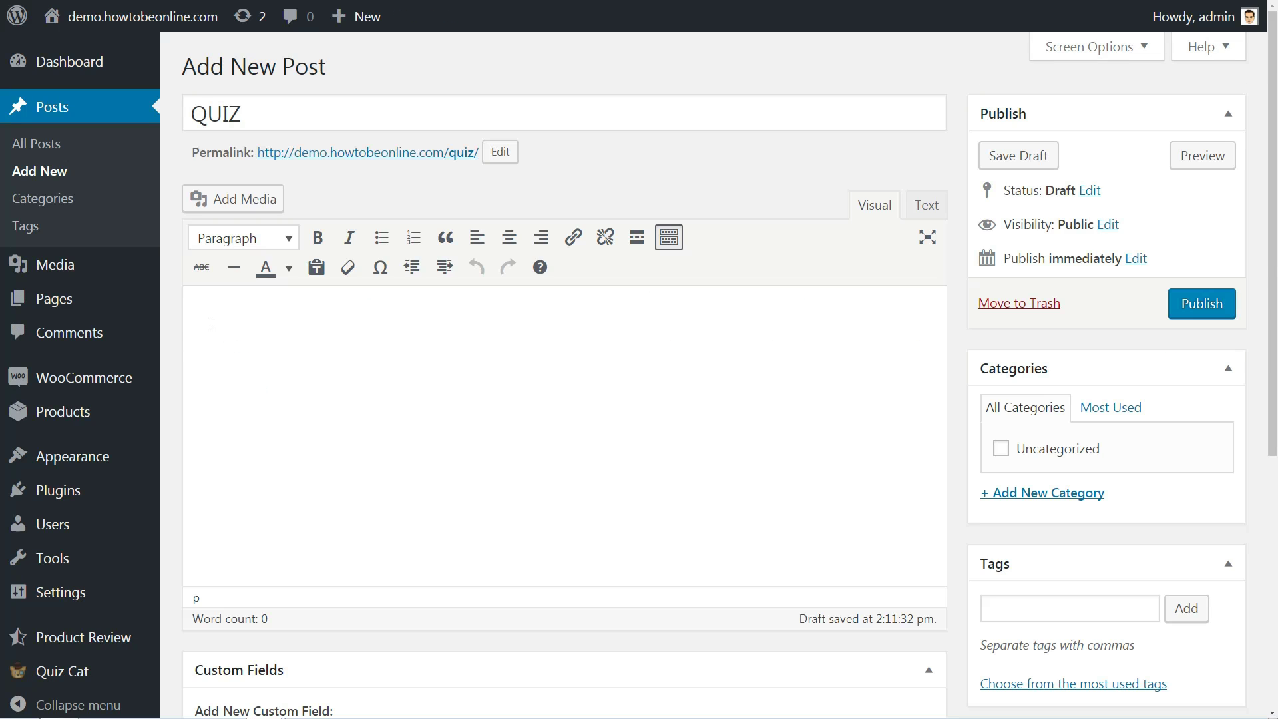
pyautogui.rightClick(212, 323)
pyautogui.click(255, 400)
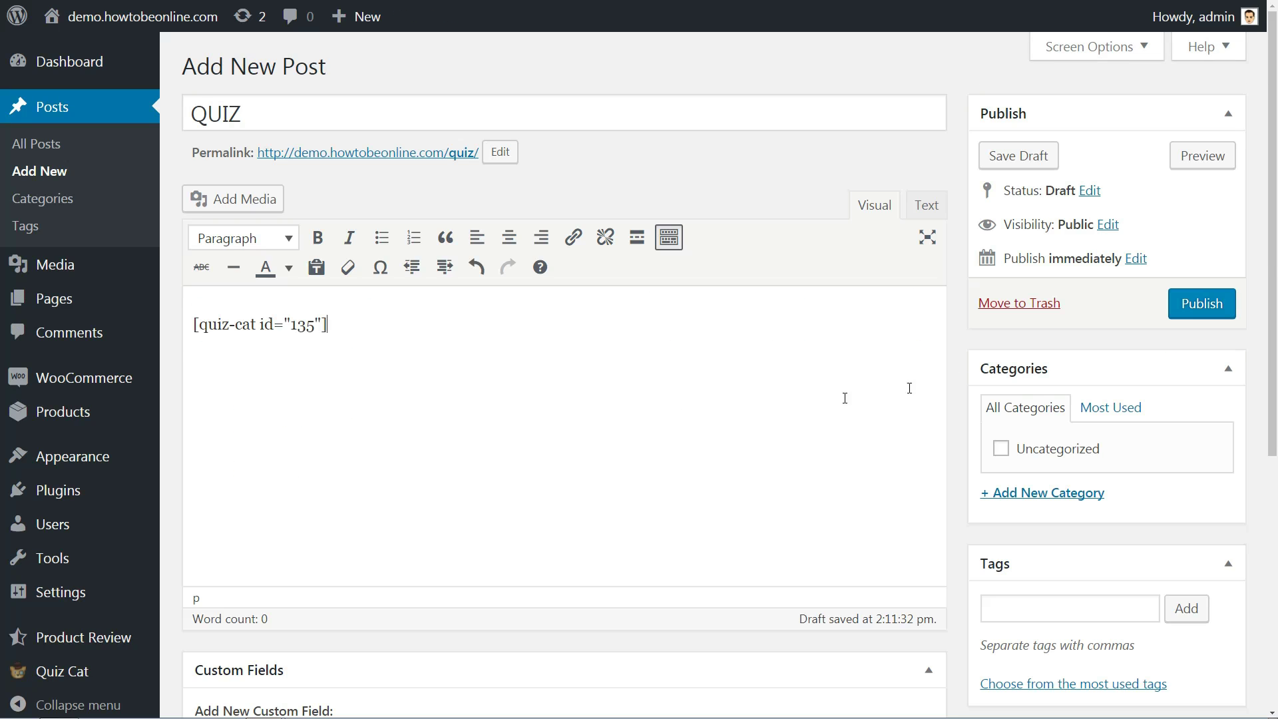
# - Preview the QUIZ post to see the embedded 'WordPress themes 2017' quiz
pyautogui.click(1193, 168)
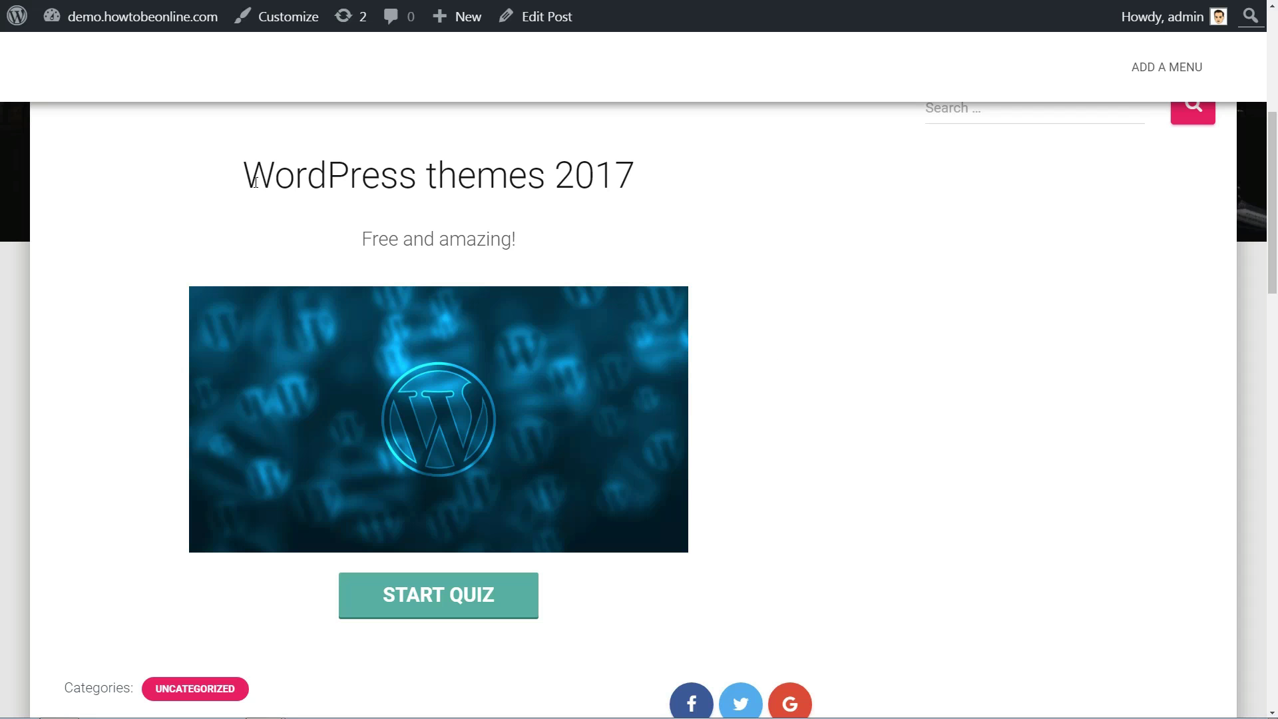